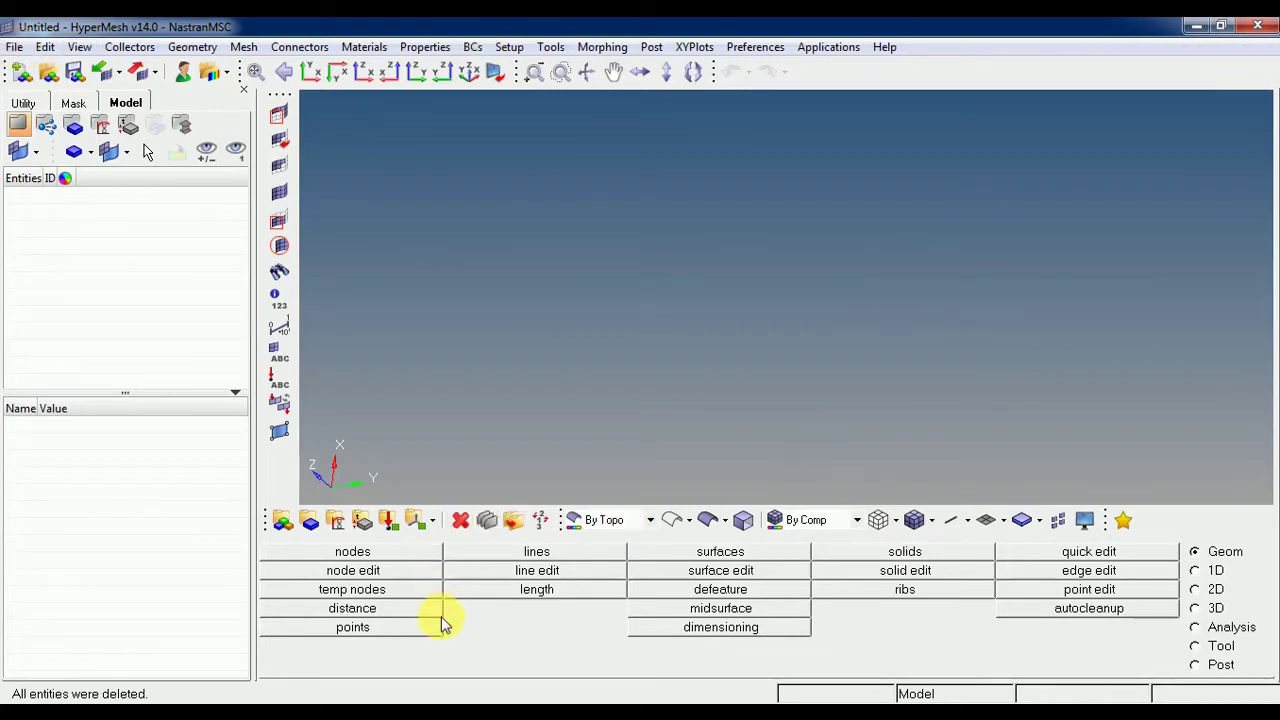
click(1200, 30)
click(455, 710)
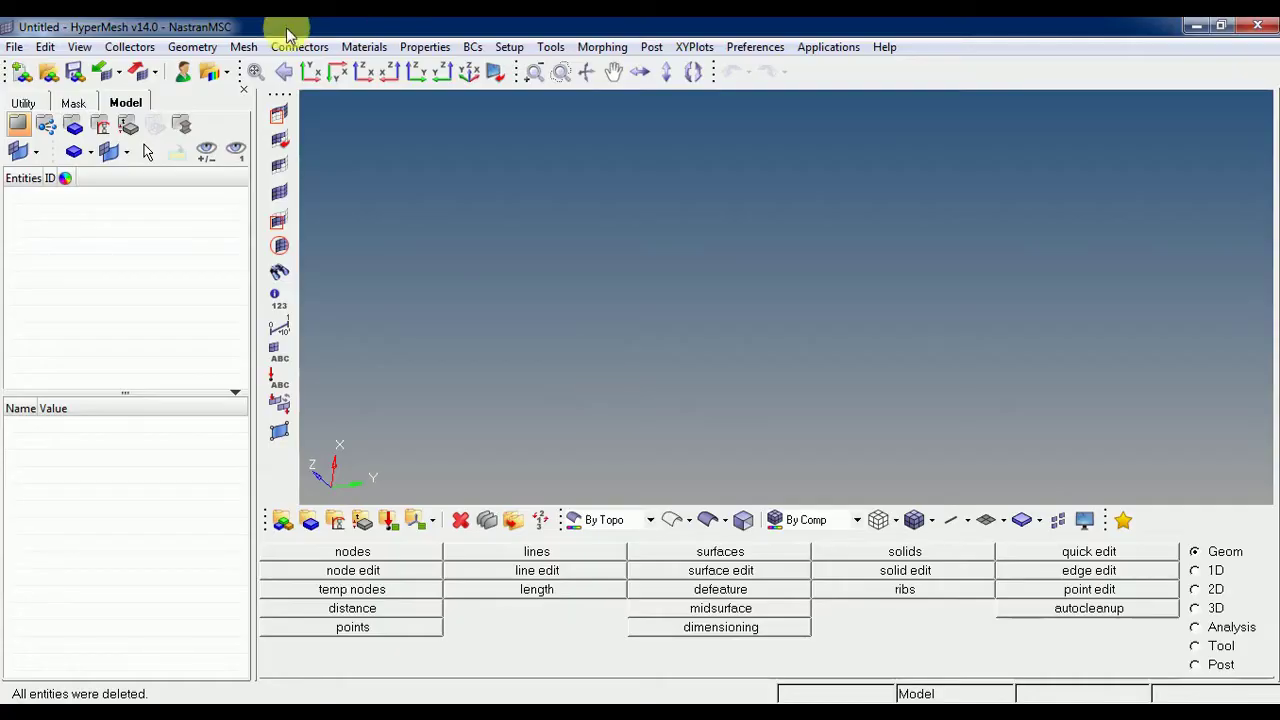
Open the model Plate_01.hm and display its geometry as shaded surfaces with edges.
click(48, 72)
click(738, 226)
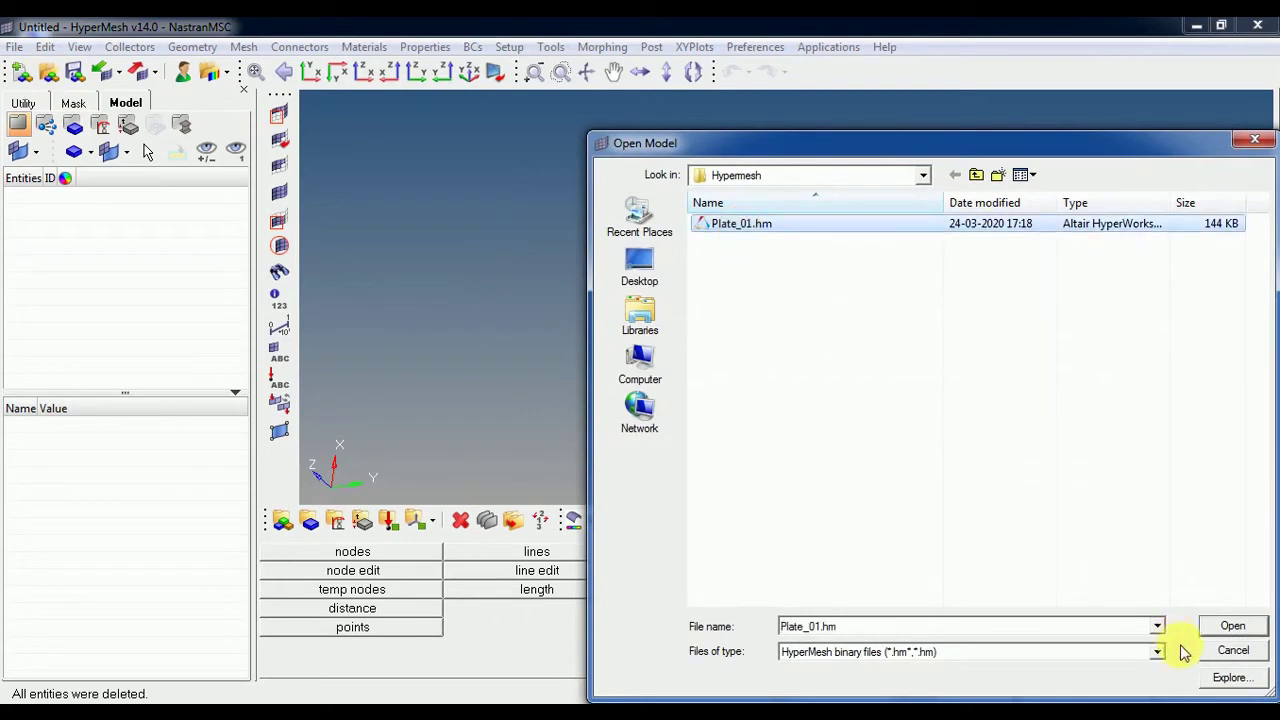
click(1233, 626)
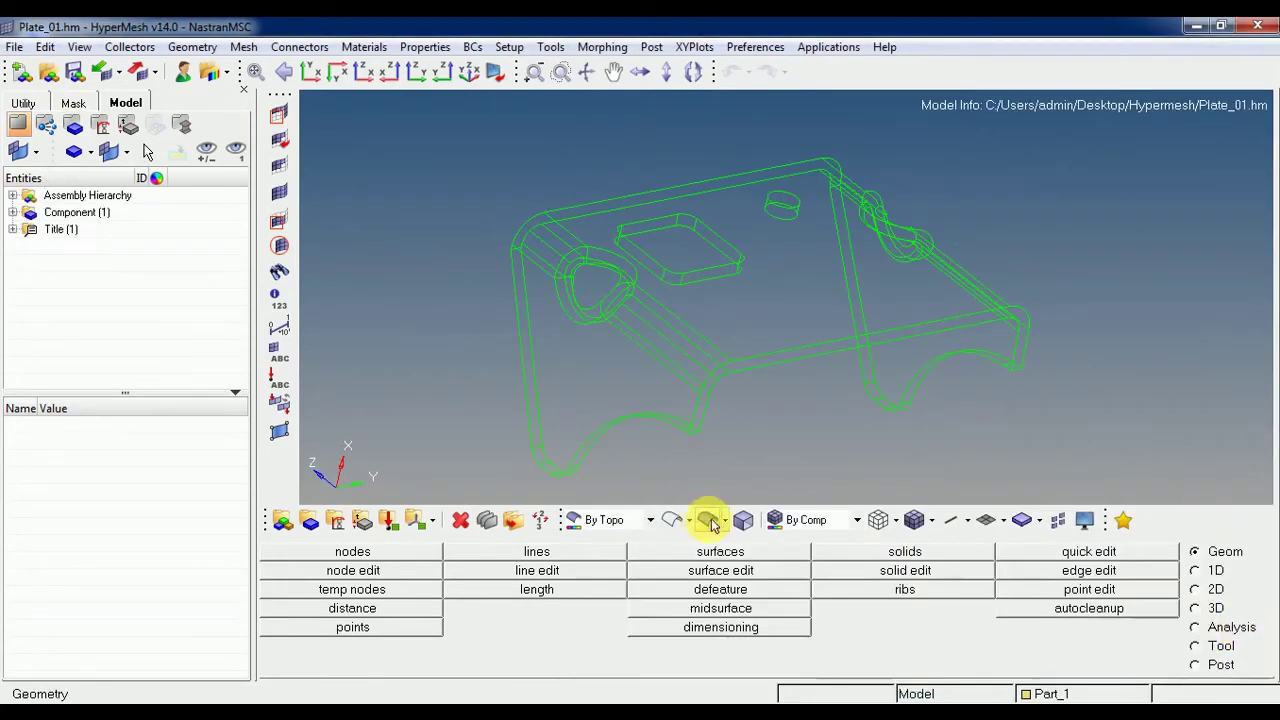
click(710, 522)
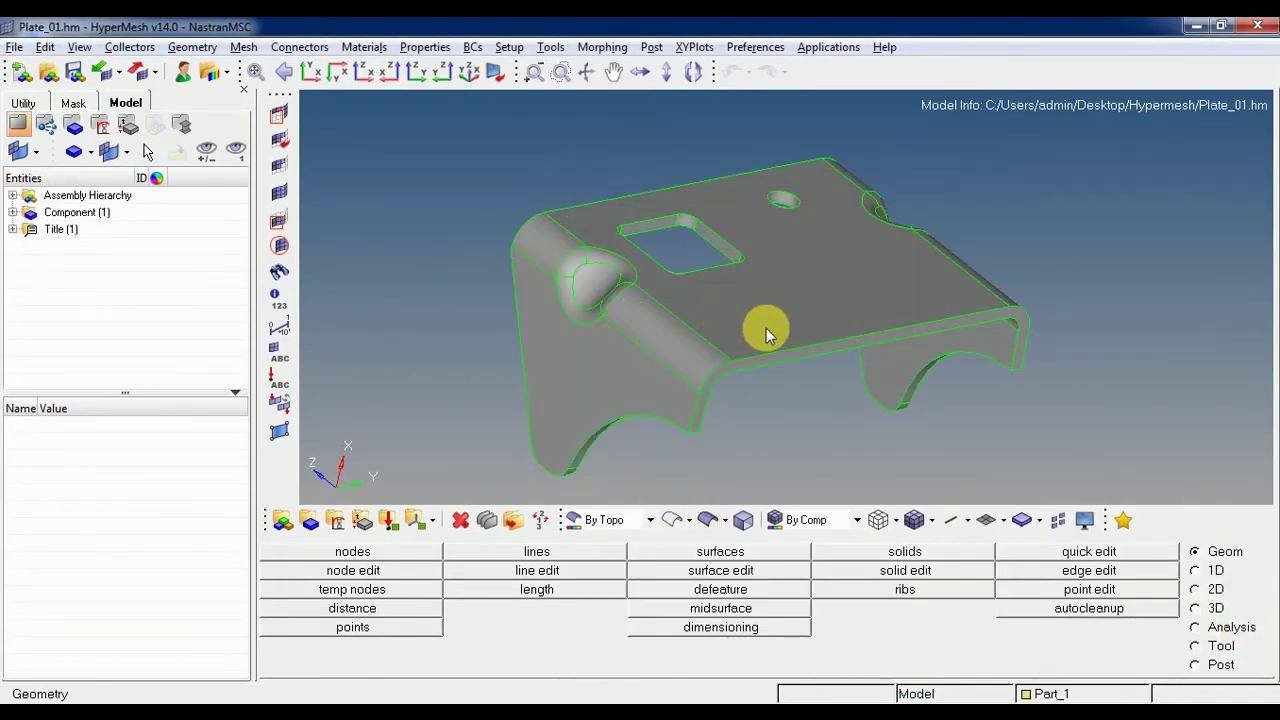
Examine the plate's overall shape from several angles and zoom levels.
ctrl+drag(768, 328, 607, 327)
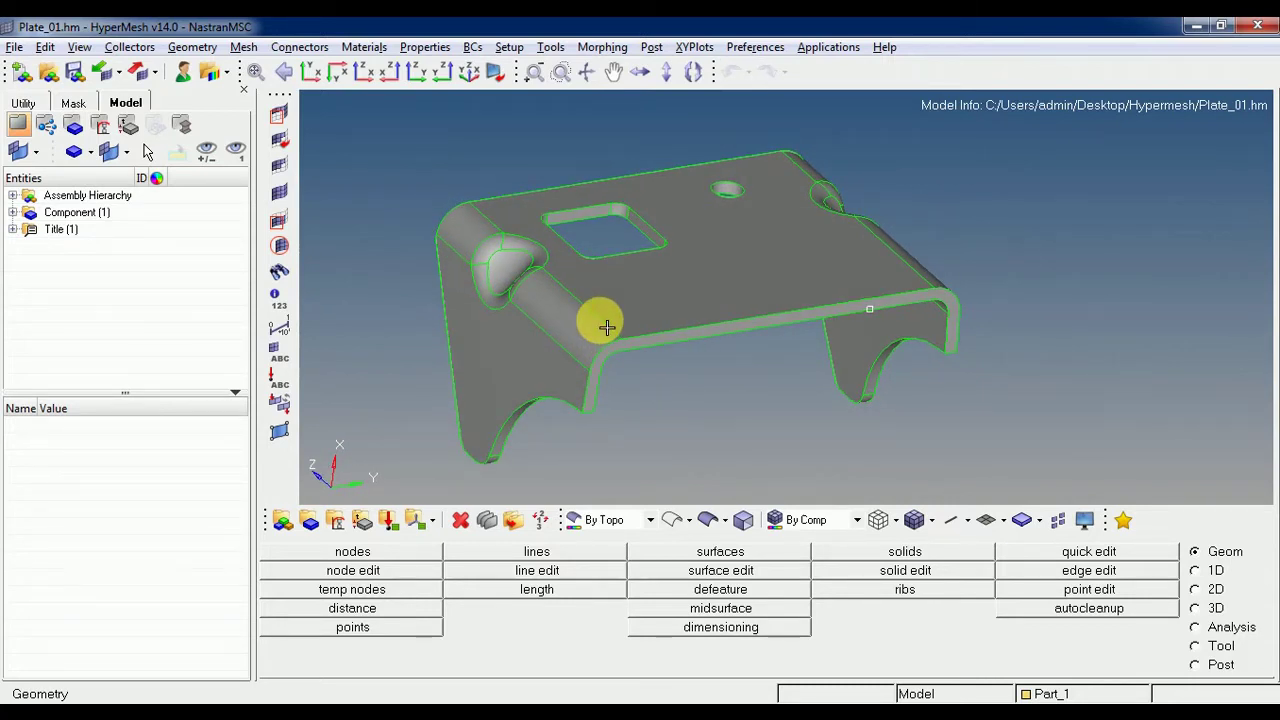
ctrl+drag(607, 327, 610, 344)
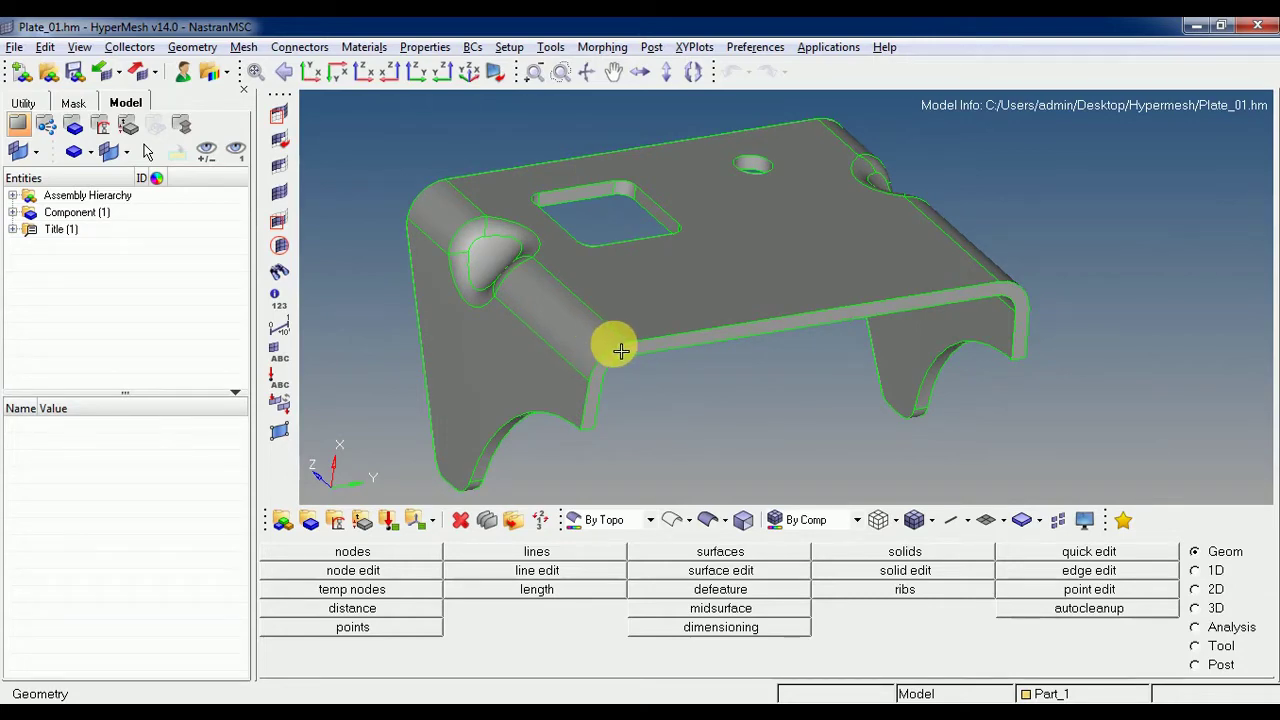
scroll(621, 350, up, 2)
scroll(610, 360, up, 2)
scroll(614, 349, down, 5)
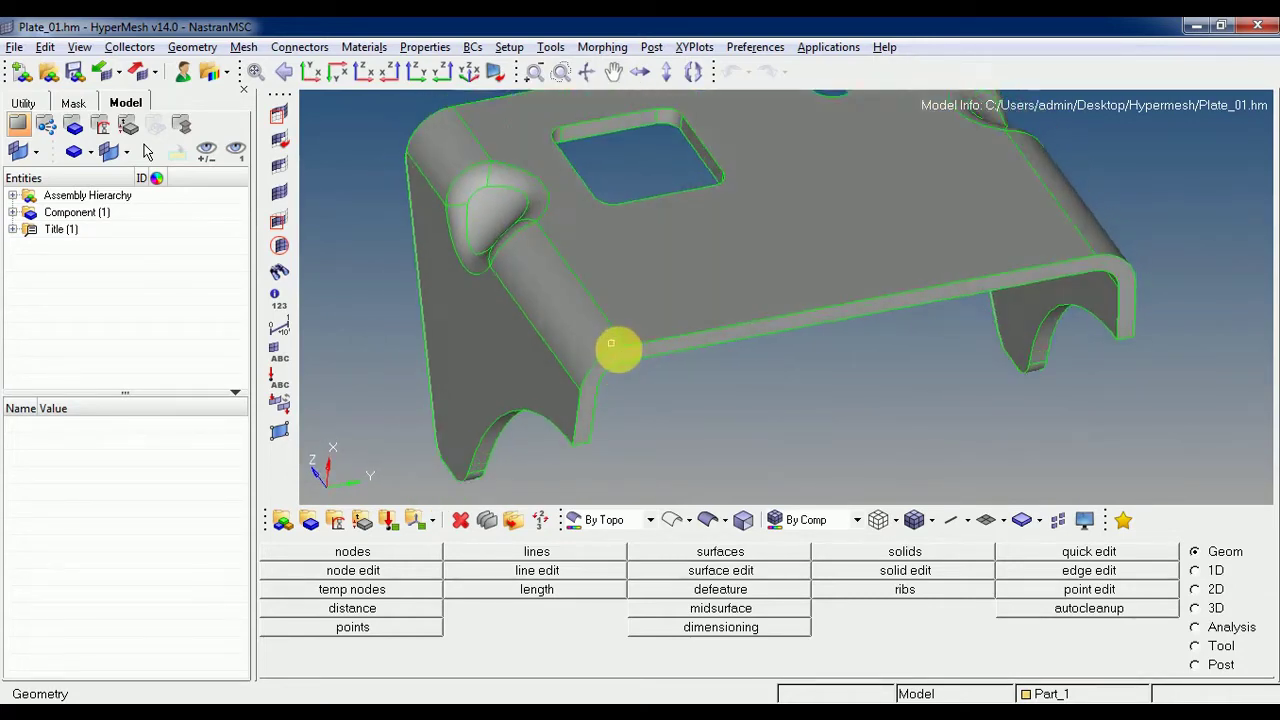
ctrl+drag(670, 336, 672, 310)
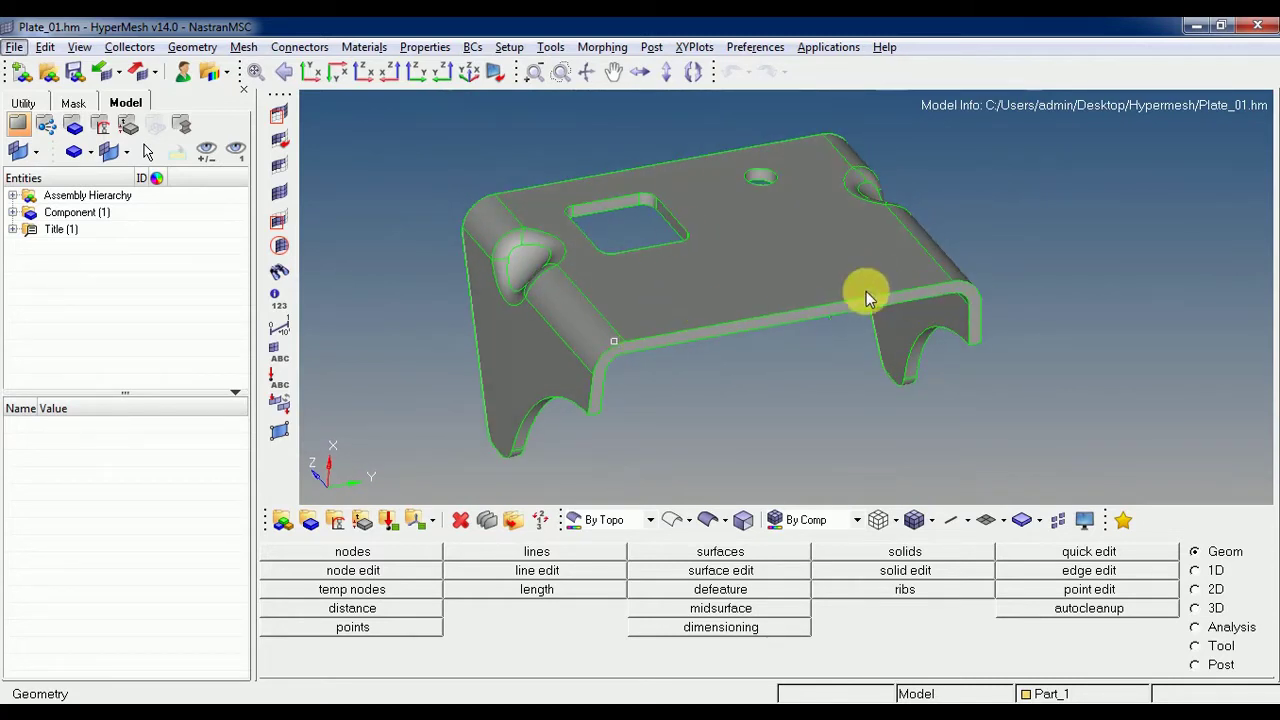
mouse_move(611, 340)
ctrl+mouse_down()
mouse_move(640, 351)
mouse_move(622, 344)
mouse_move(657, 300)
mouse_move(712, 342)
mouse_move(530, 158)
ctrl+mouse_up()
Measure the two-node distance between the front and rear corners of the plate's top face beside the bend.
key(F4)
scroll(590, 310, up, 5)
click(702, 338)
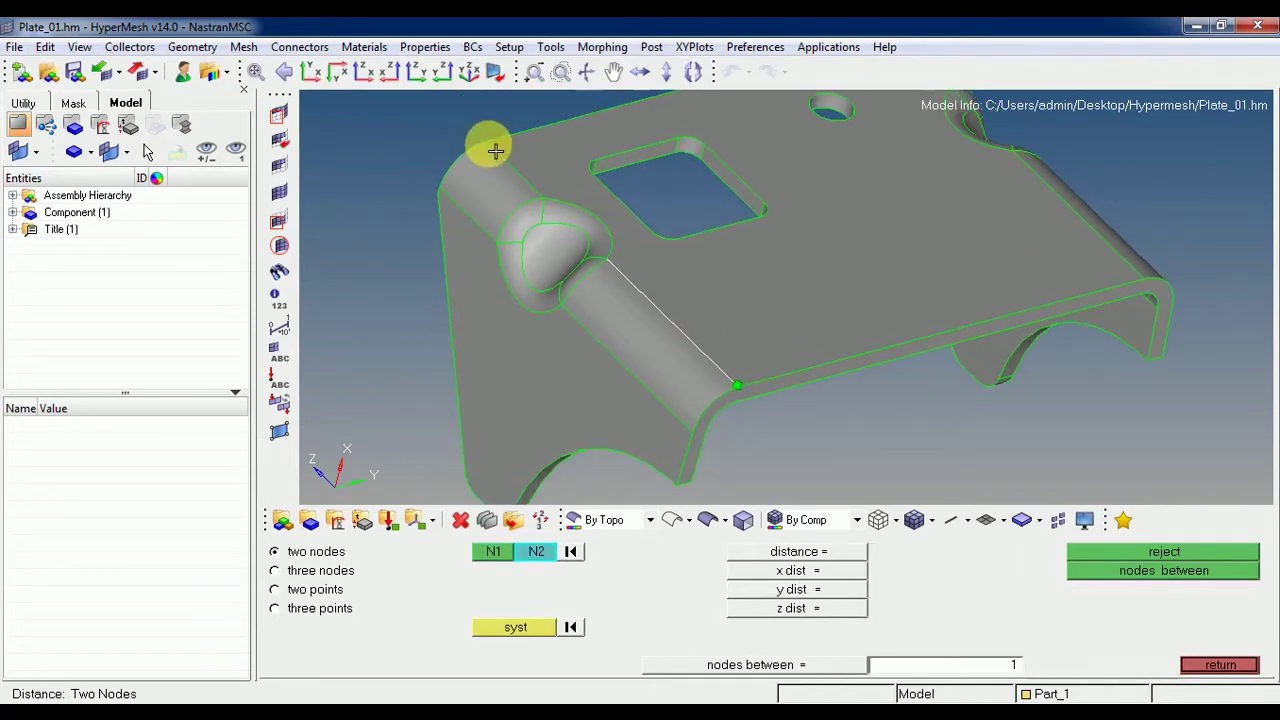
click(492, 142)
scroll(530, 163, down, 3)
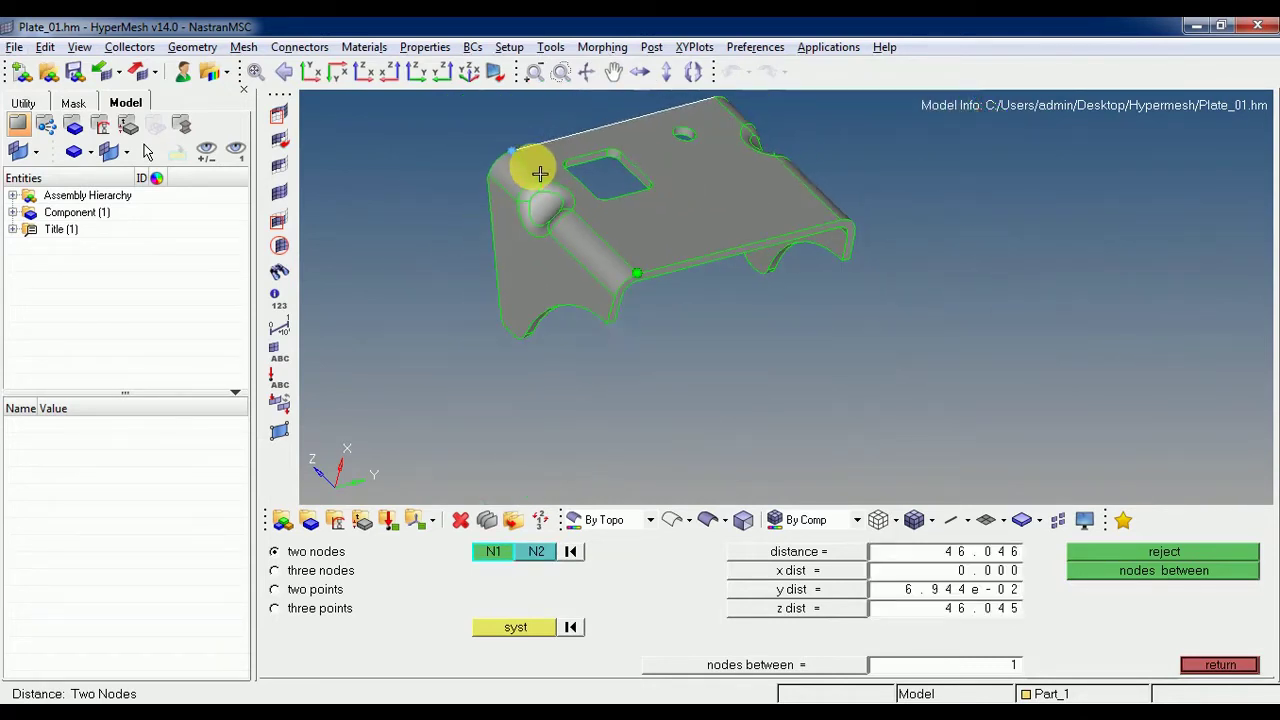
click(1220, 665)
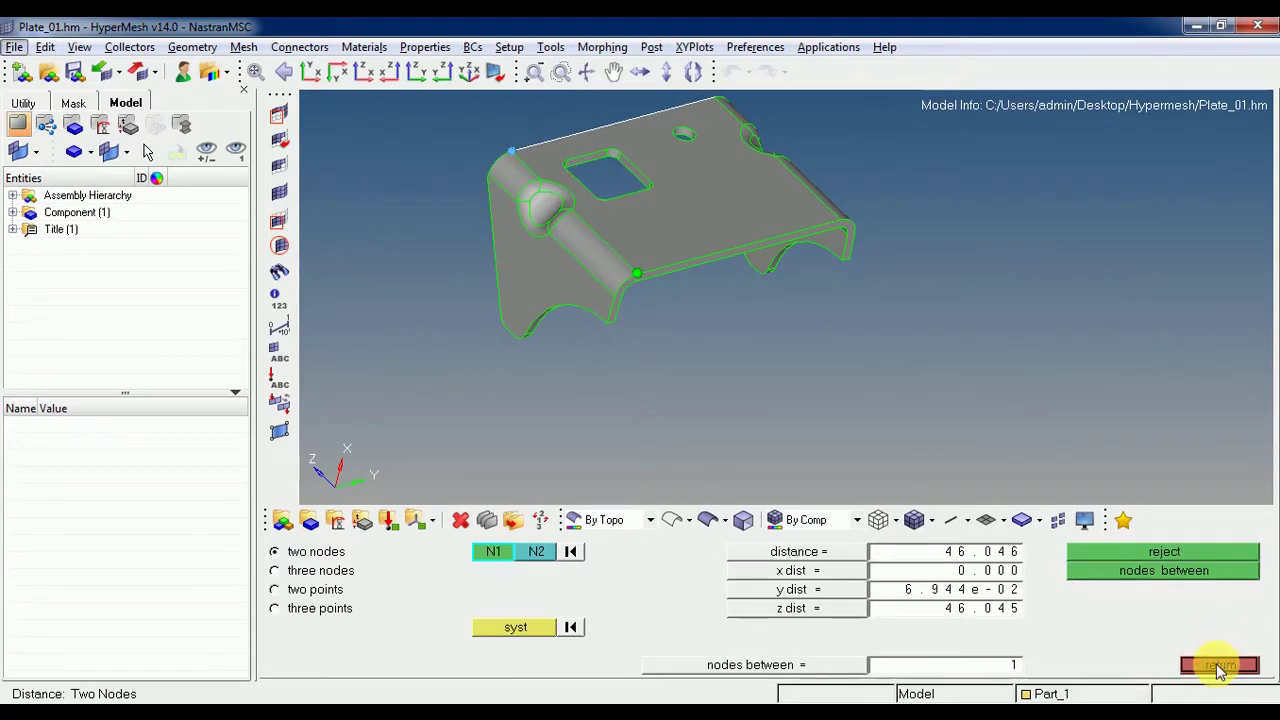
click(1203, 667)
Start the Defeature tool for pinholes and set the diameter limit to 3.
ctrl+drag(571, 215, 834, 308)
ctrl+drag(746, 309, 747, 318)
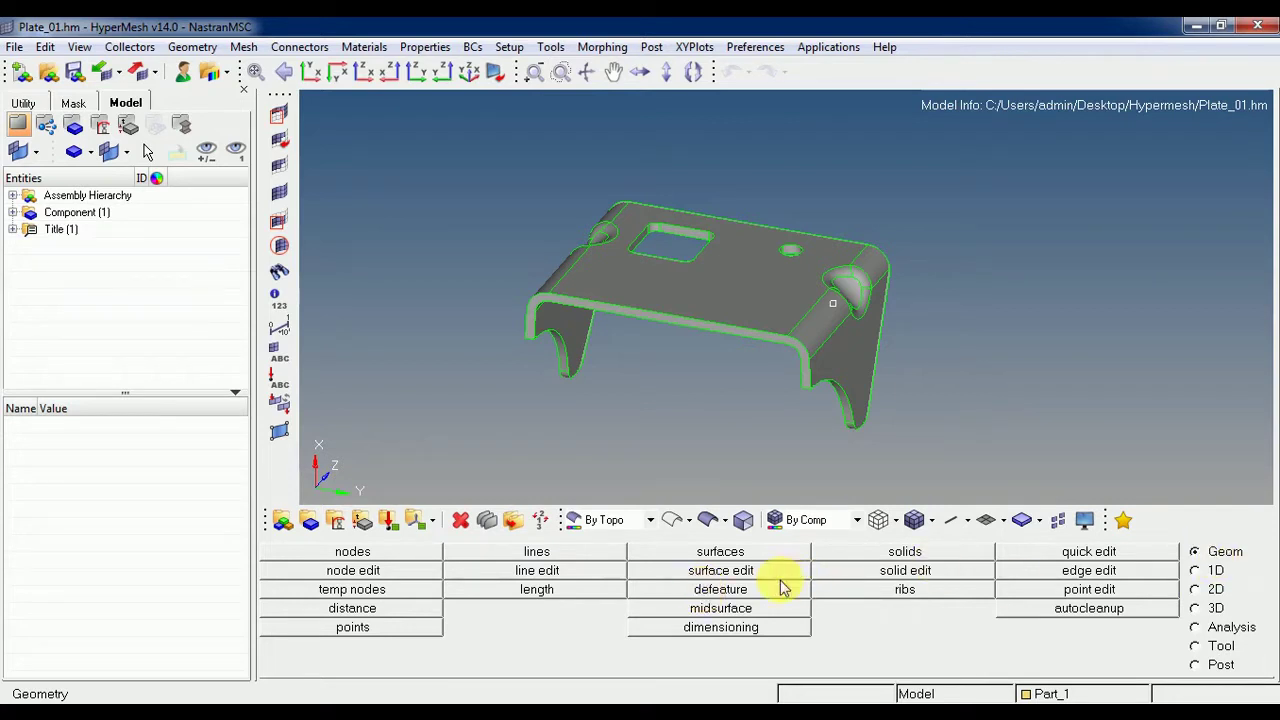
click(743, 591)
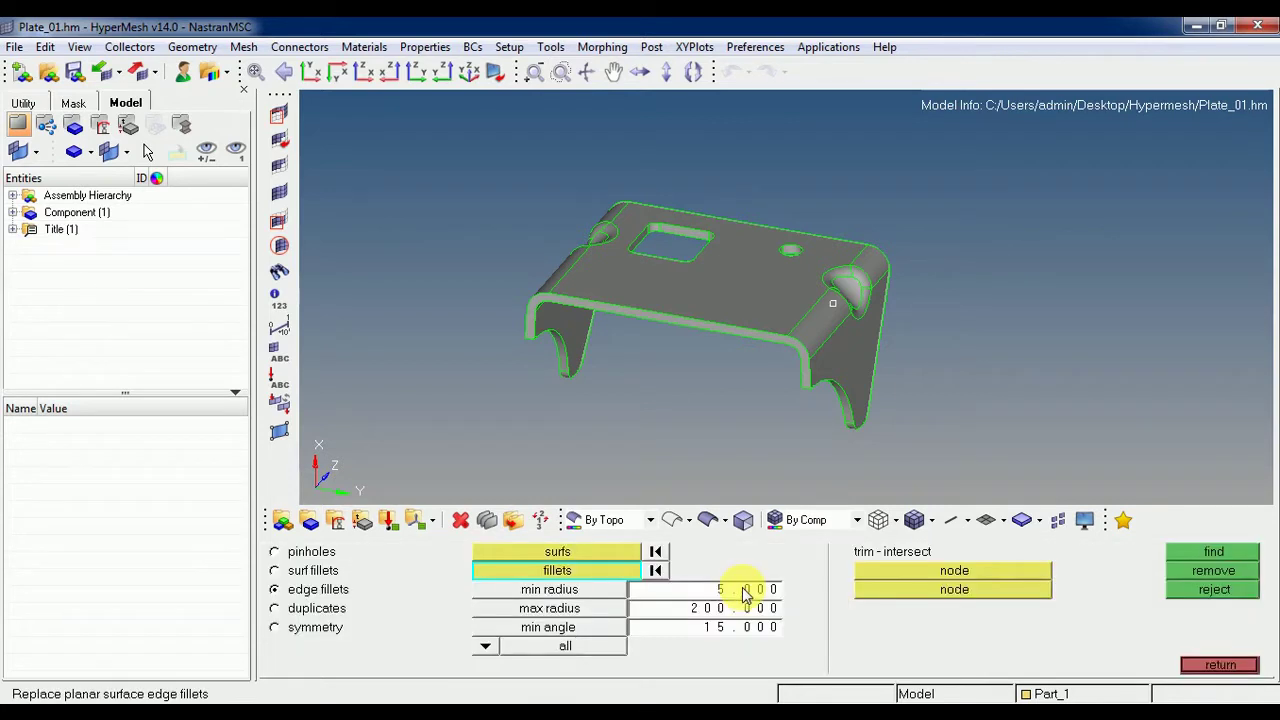
click(275, 552)
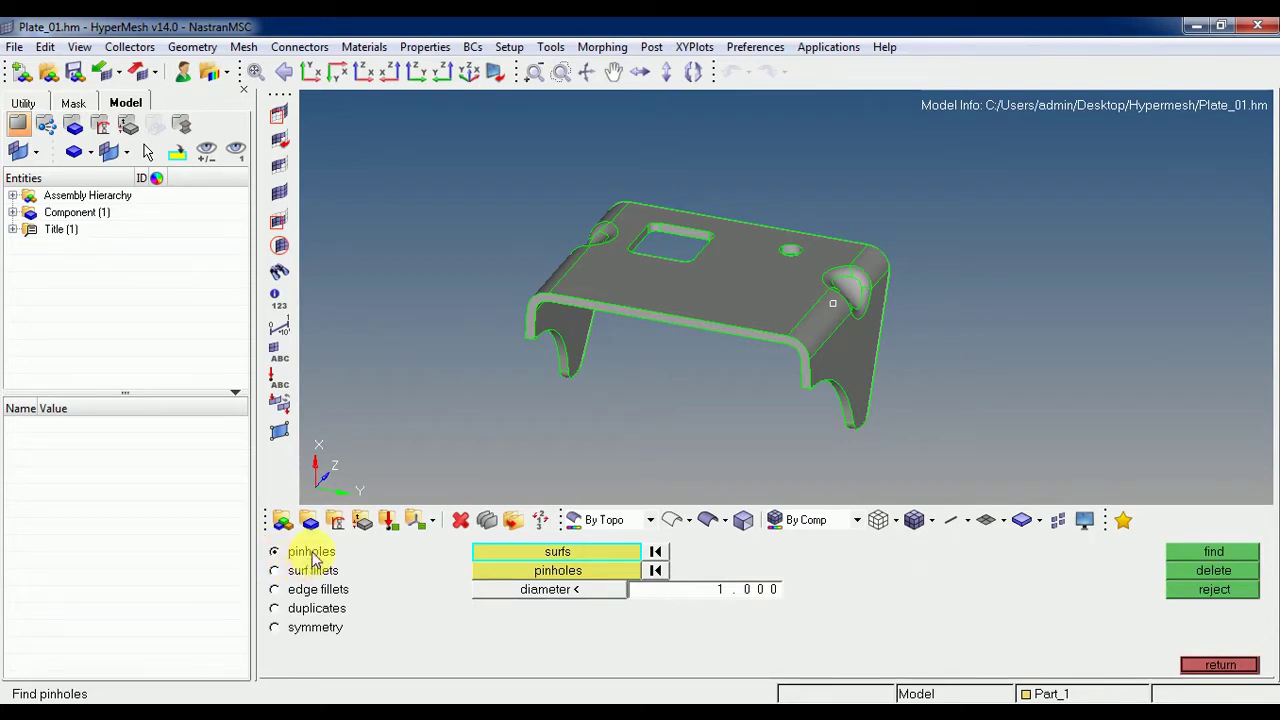
click(741, 592)
text(3)
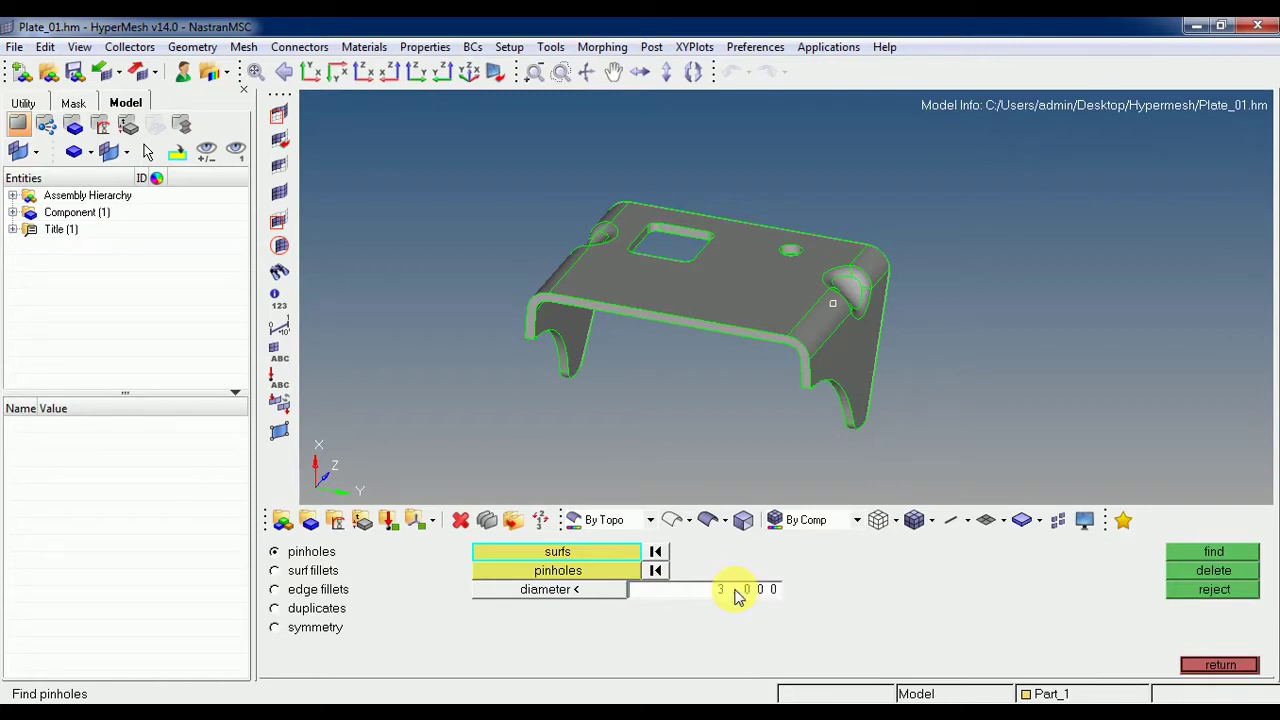
Review the Defeature options for surface fillets, edge fillets, duplicates and symmetry, returning to pinholes.
click(275, 572)
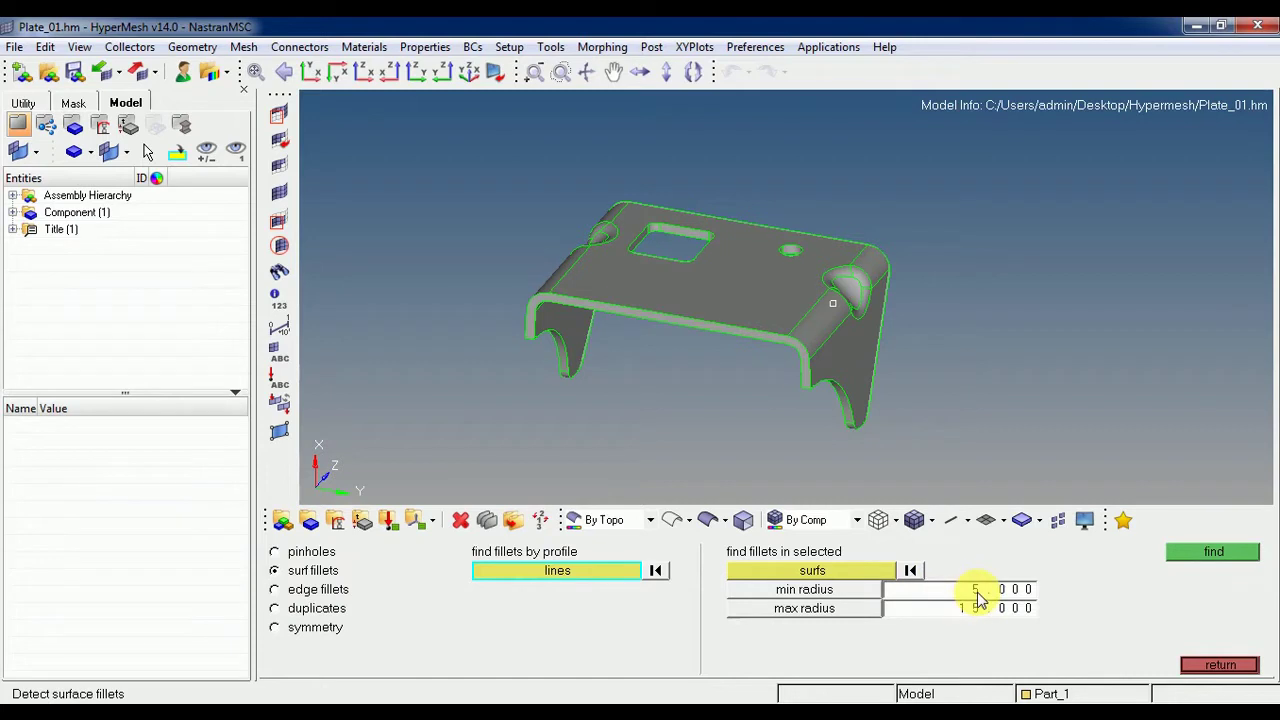
click(276, 590)
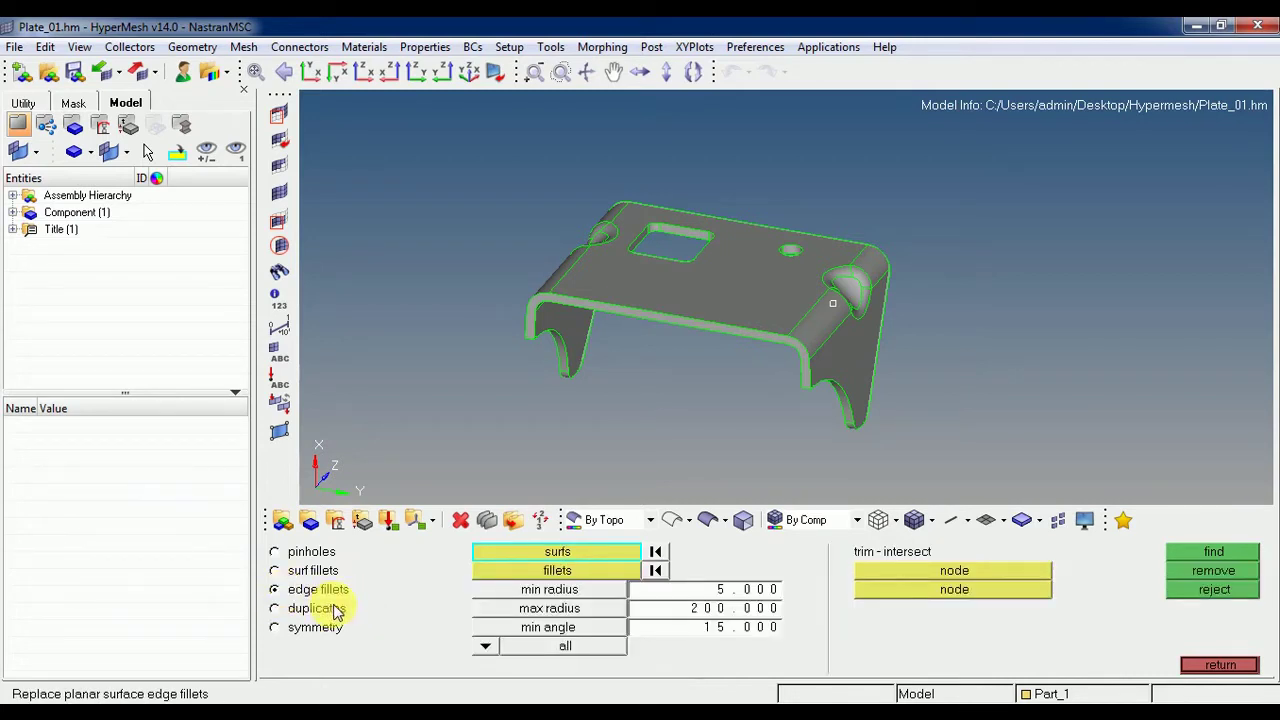
click(278, 609)
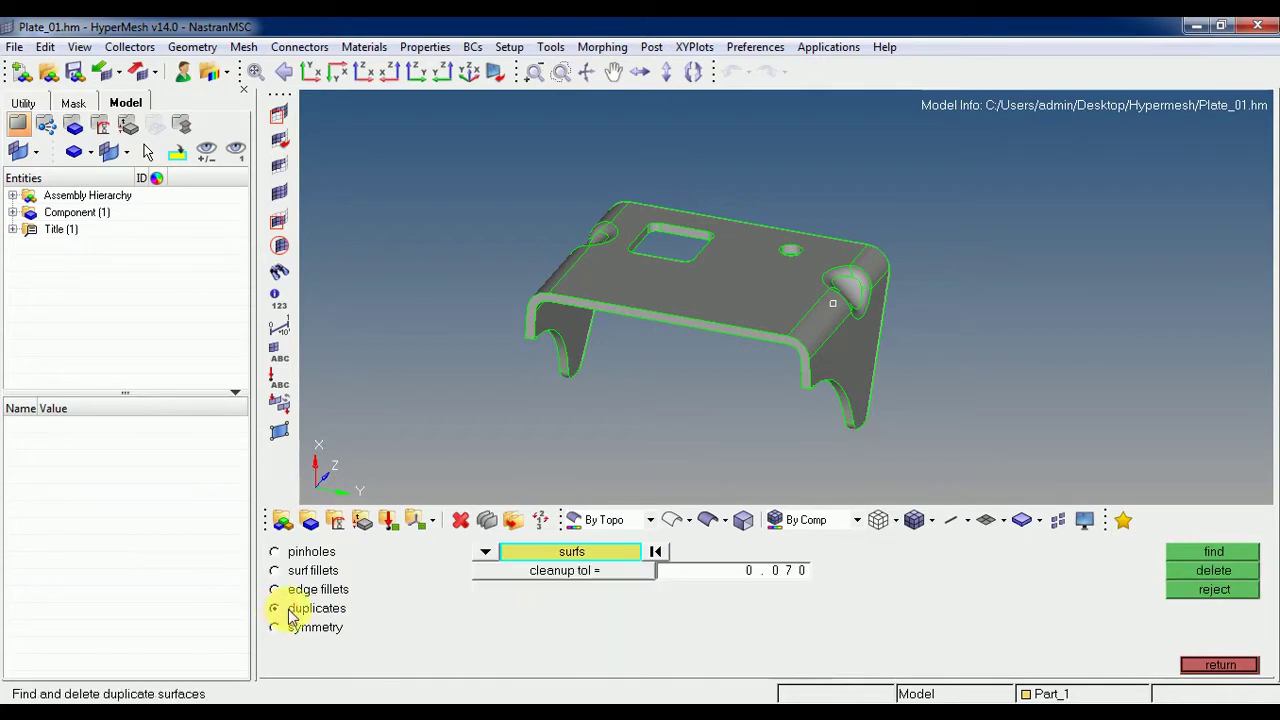
click(276, 628)
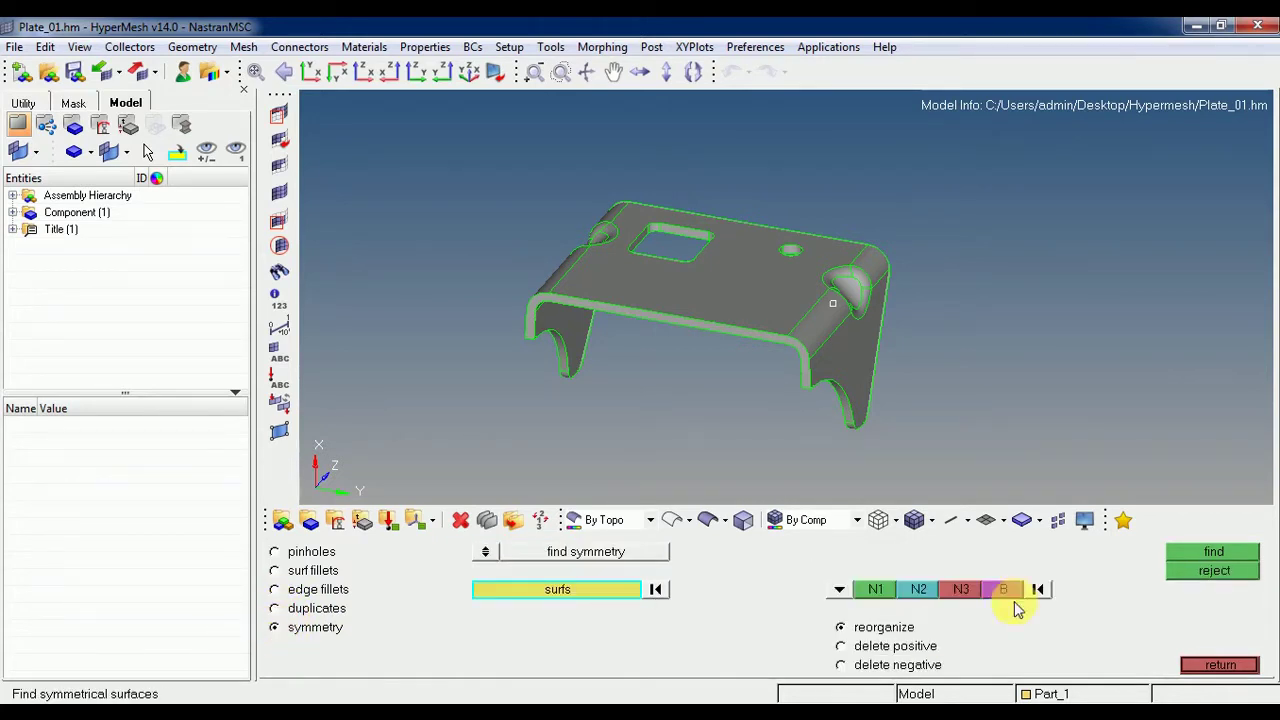
click(275, 552)
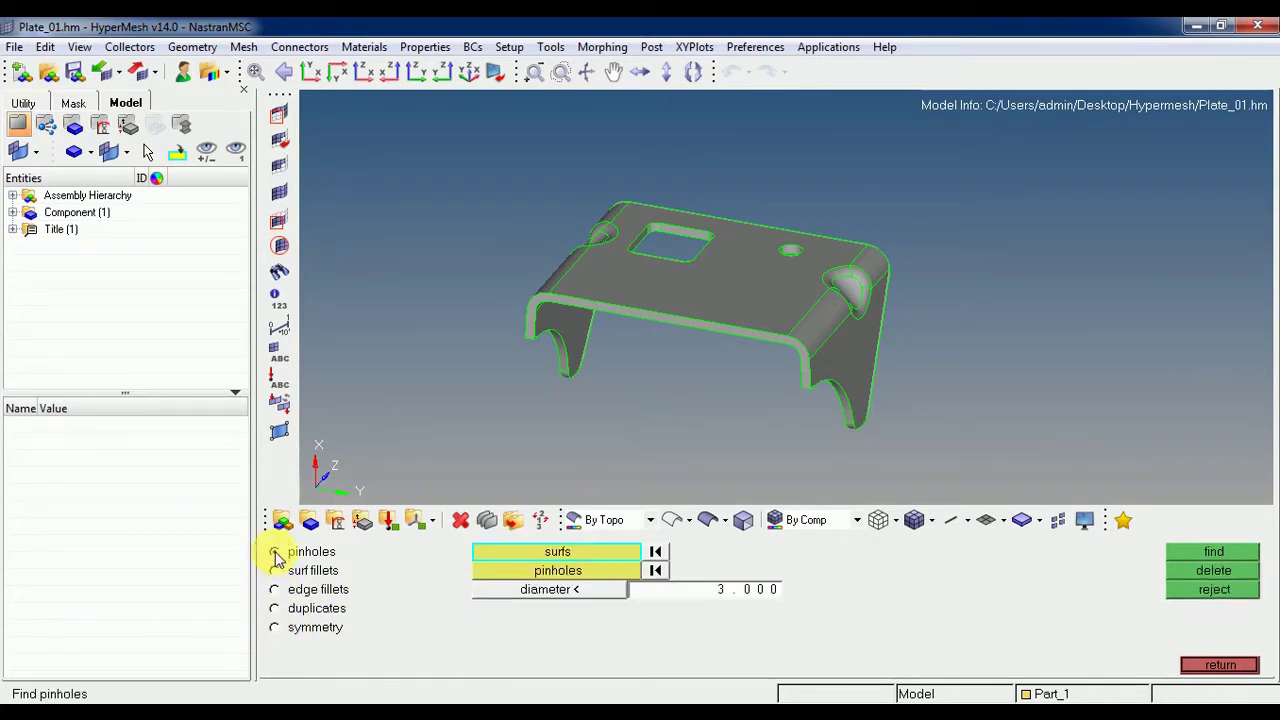
Search all surfaces of the plate for duplicates.
click(275, 609)
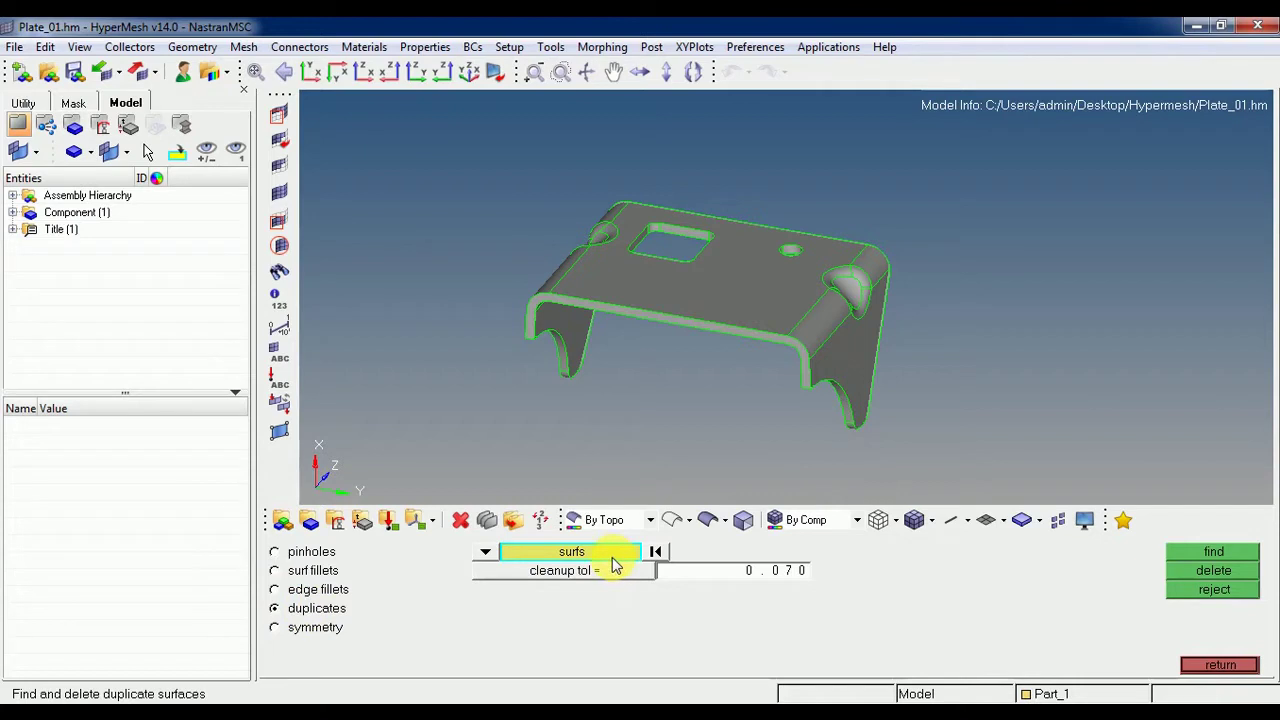
shift+drag(421, 121, 1124, 516)
click(1182, 551)
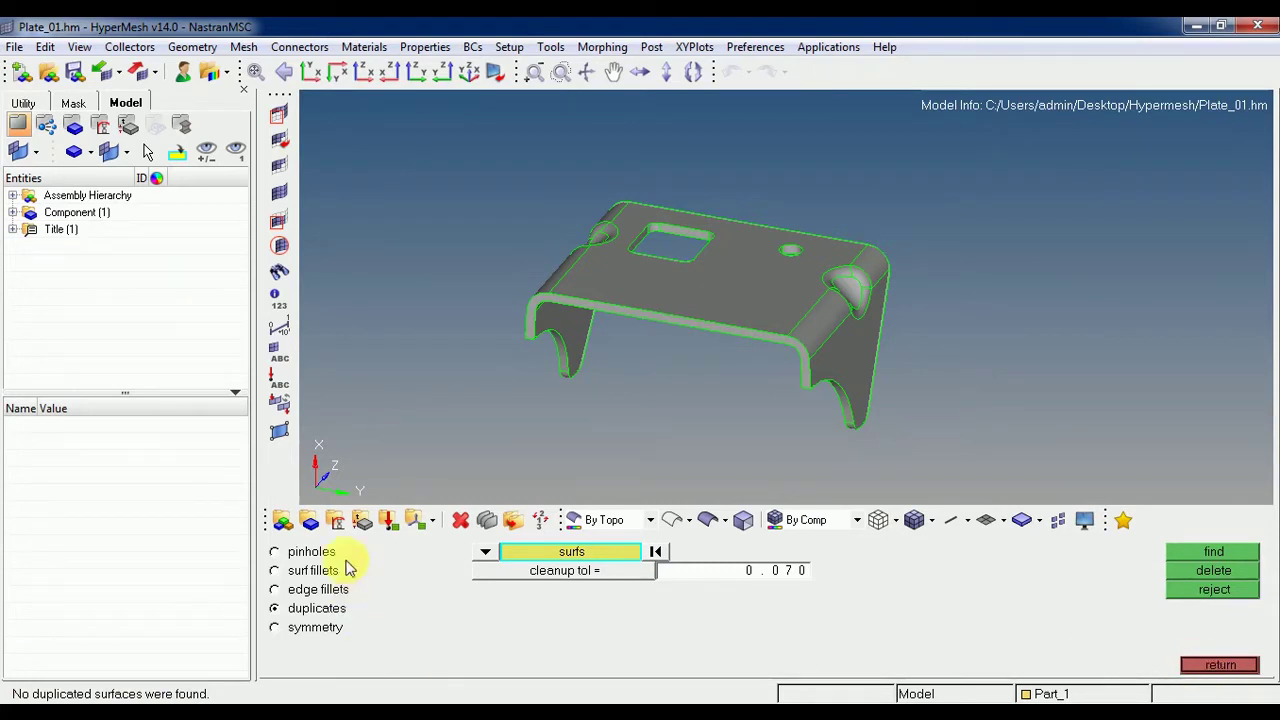
Search all surfaces of the plate for pinholes with a diameter below 3.
click(280, 555)
click(722, 589)
text(3)
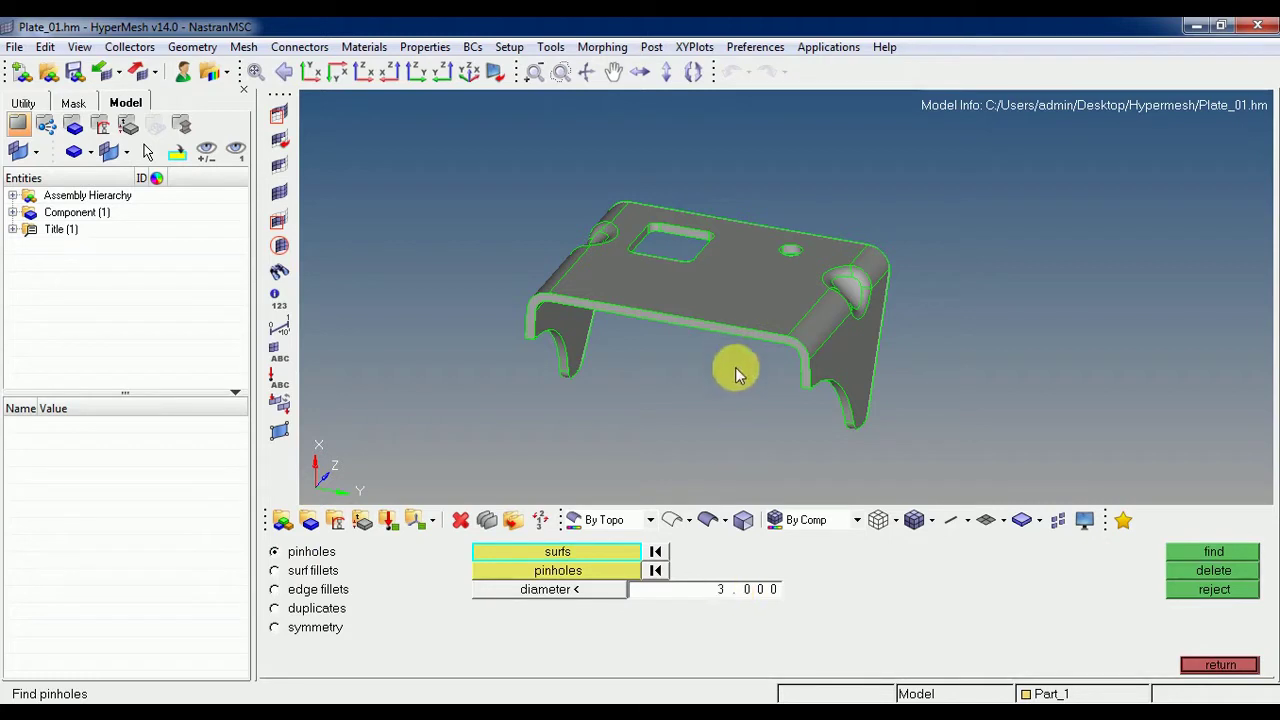
shift+drag(427, 127, 1268, 578)
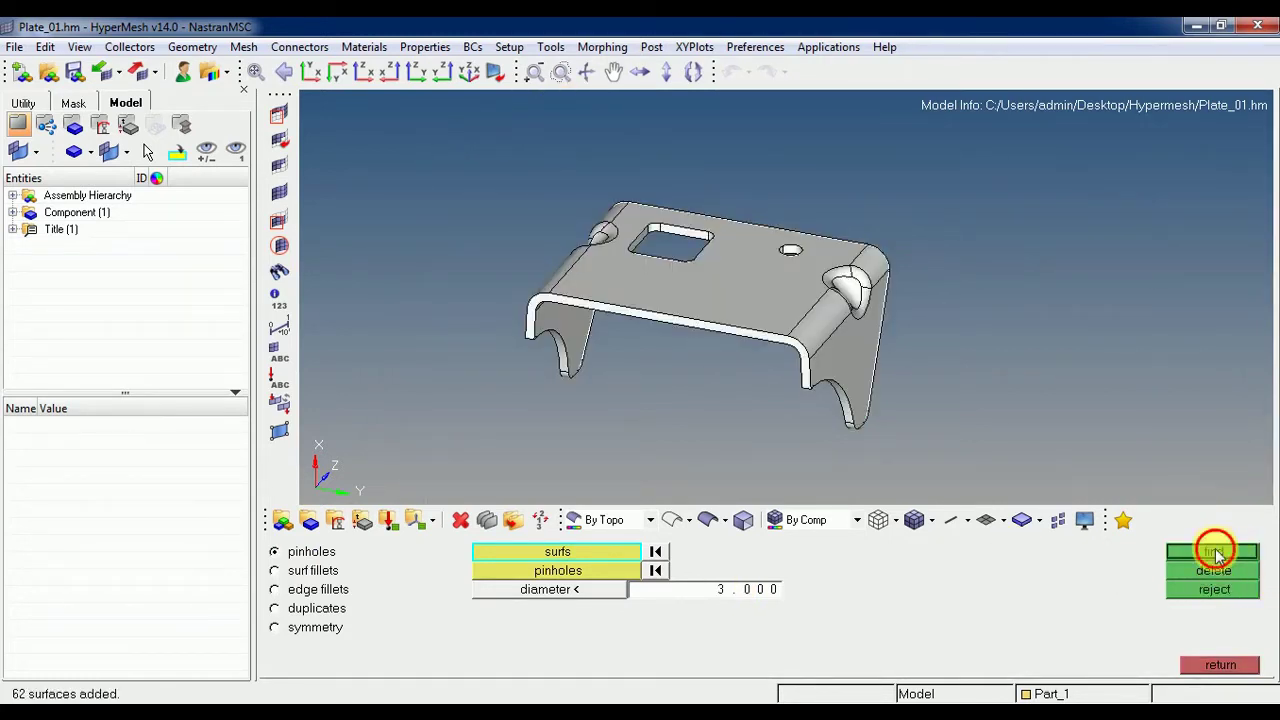
click(1216, 553)
ctrl+drag(733, 249, 640, 380)
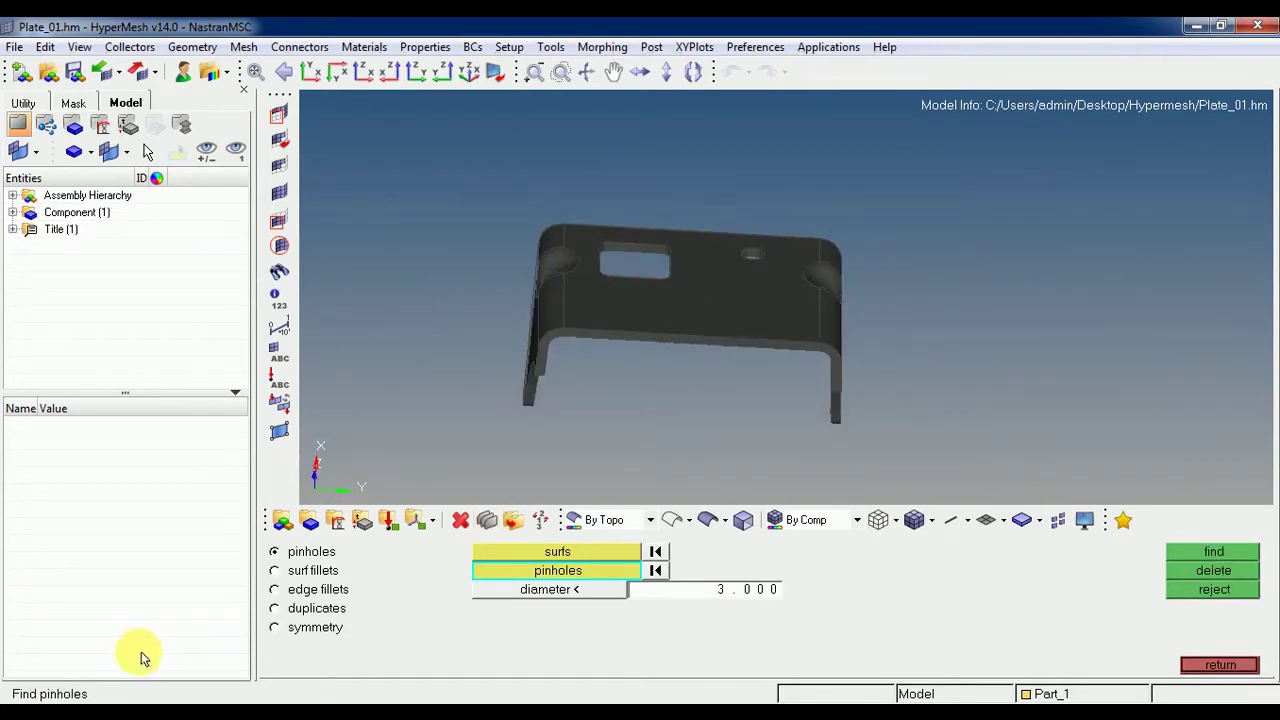
Switch Defeature to surface fillets and examine the plate's bends, corner bulges and rectangular cut-out for fillets.
click(313, 570)
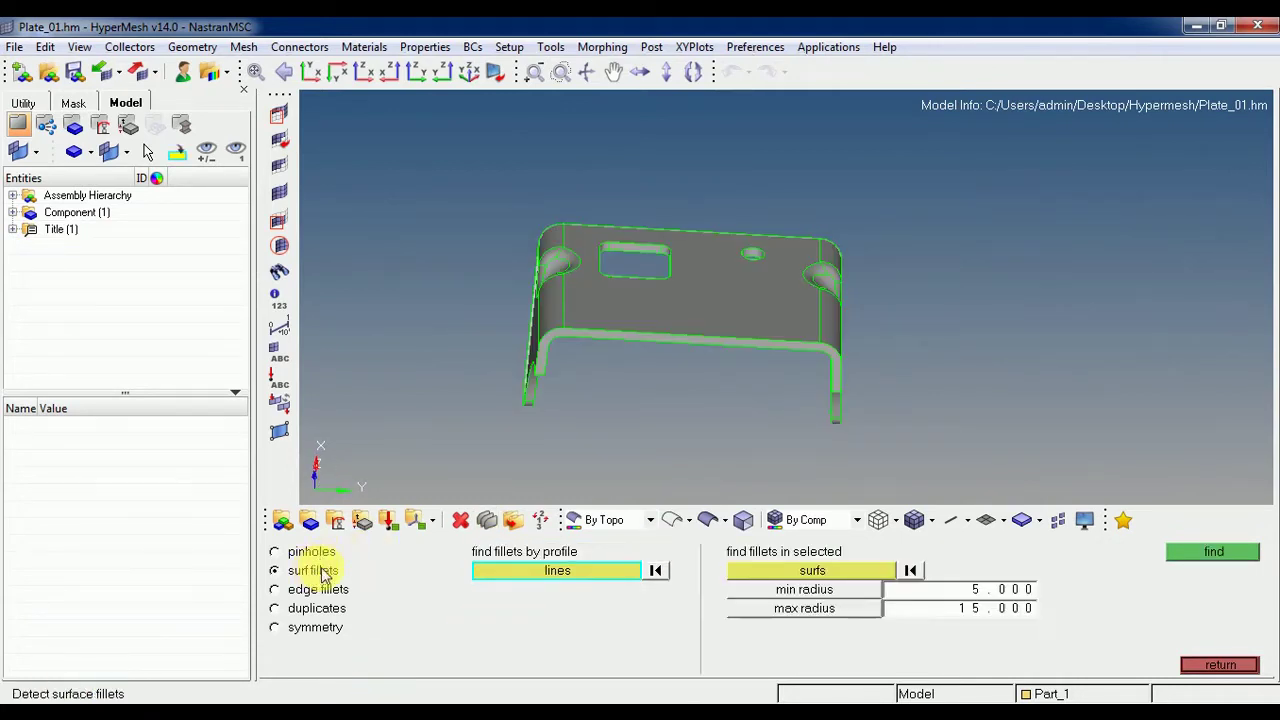
mouse_move(771, 289)
ctrl+mouse_down()
mouse_move(766, 251)
mouse_move(687, 289)
mouse_move(811, 283)
mouse_move(803, 297)
mouse_move(914, 297)
mouse_move(901, 317)
mouse_move(786, 340)
mouse_move(894, 271)
mouse_move(731, 303)
mouse_move(838, 327)
mouse_move(393, 310)
mouse_move(563, 329)
mouse_move(543, 266)
mouse_move(606, 271)
mouse_move(572, 224)
ctrl+mouse_up()
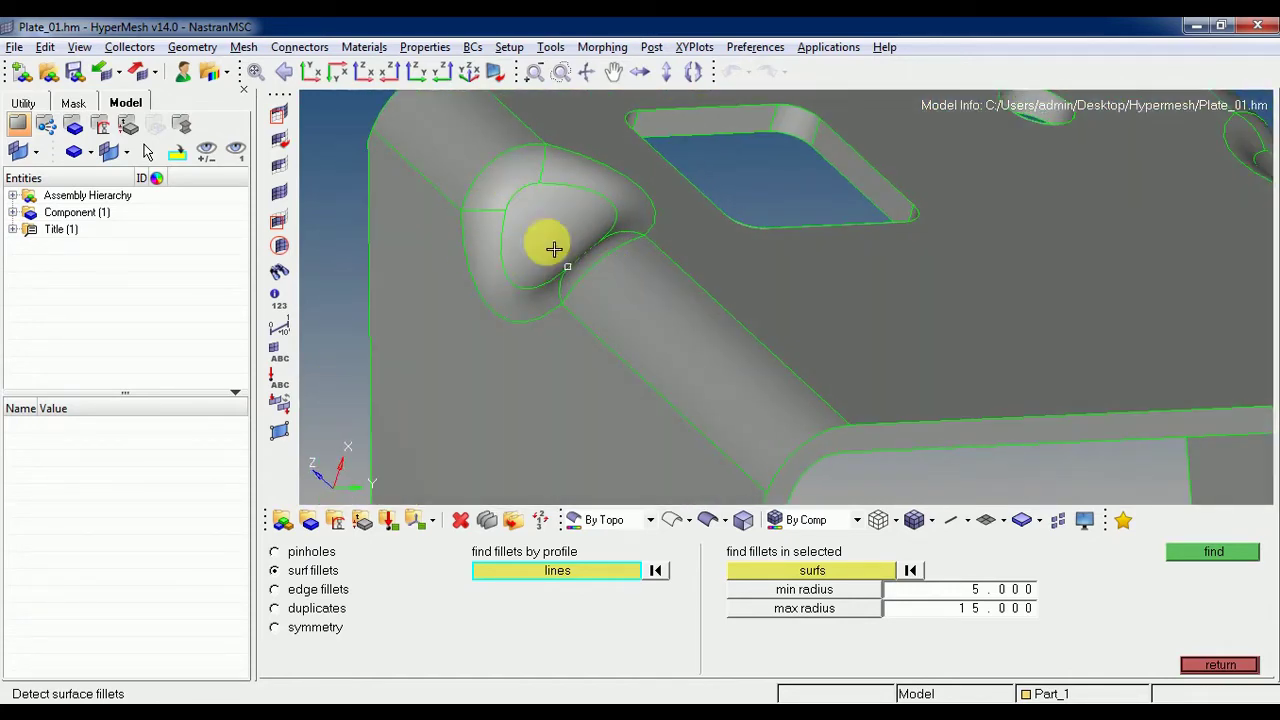
mouse_move(541, 245)
ctrl+mouse_down()
mouse_move(600, 269)
mouse_move(543, 243)
mouse_move(522, 267)
mouse_move(649, 257)
mouse_move(569, 266)
mouse_move(545, 245)
mouse_move(737, 254)
mouse_move(634, 229)
mouse_move(816, 267)
mouse_move(589, 297)
mouse_move(568, 220)
mouse_move(526, 217)
mouse_move(589, 234)
mouse_move(566, 249)
mouse_move(575, 233)
mouse_move(580, 271)
mouse_move(640, 280)
mouse_move(606, 236)
mouse_move(614, 277)
mouse_move(586, 223)
ctrl+mouse_up()
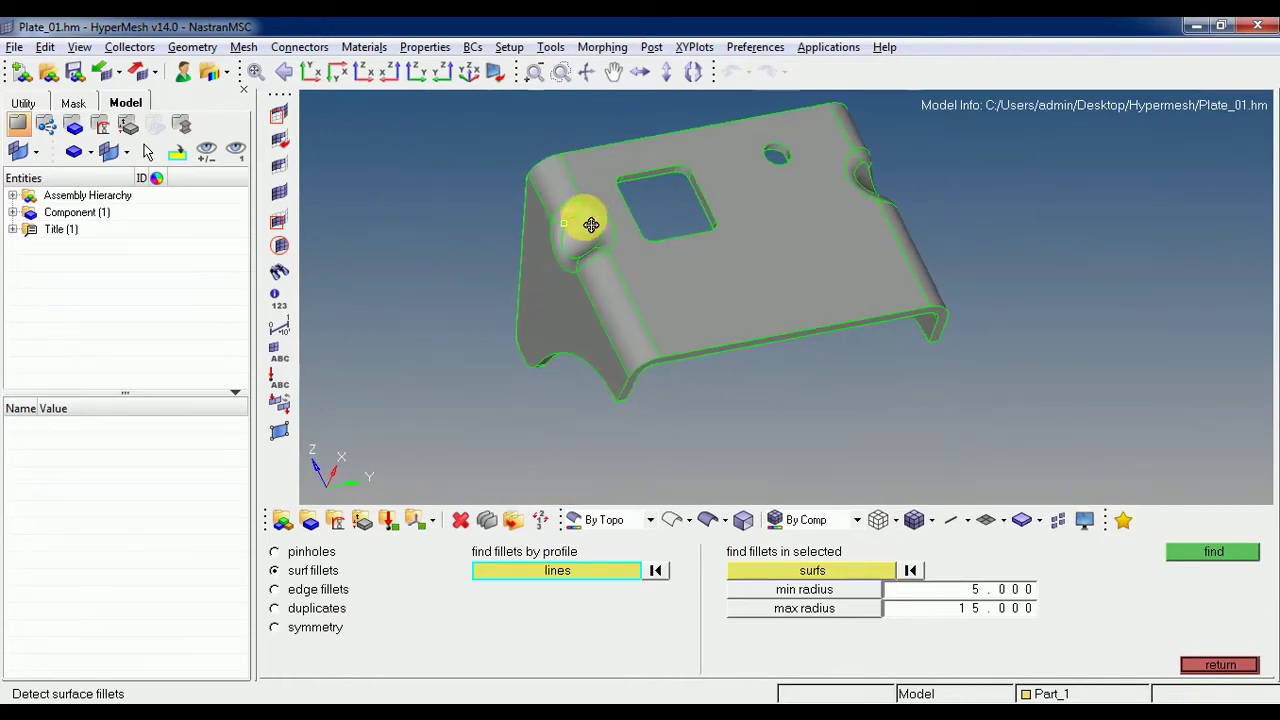
scroll(593, 217, up, 3)
scroll(609, 233, down, 3)
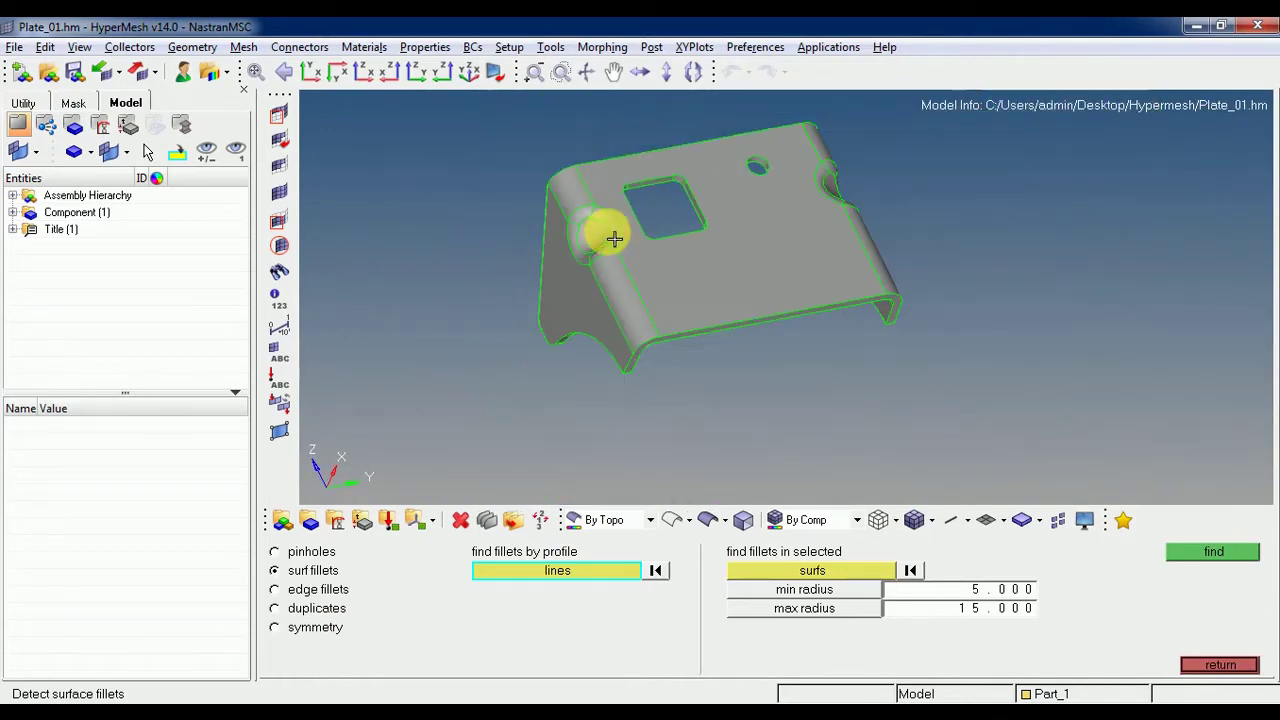
ctrl+drag(777, 266, 826, 320)
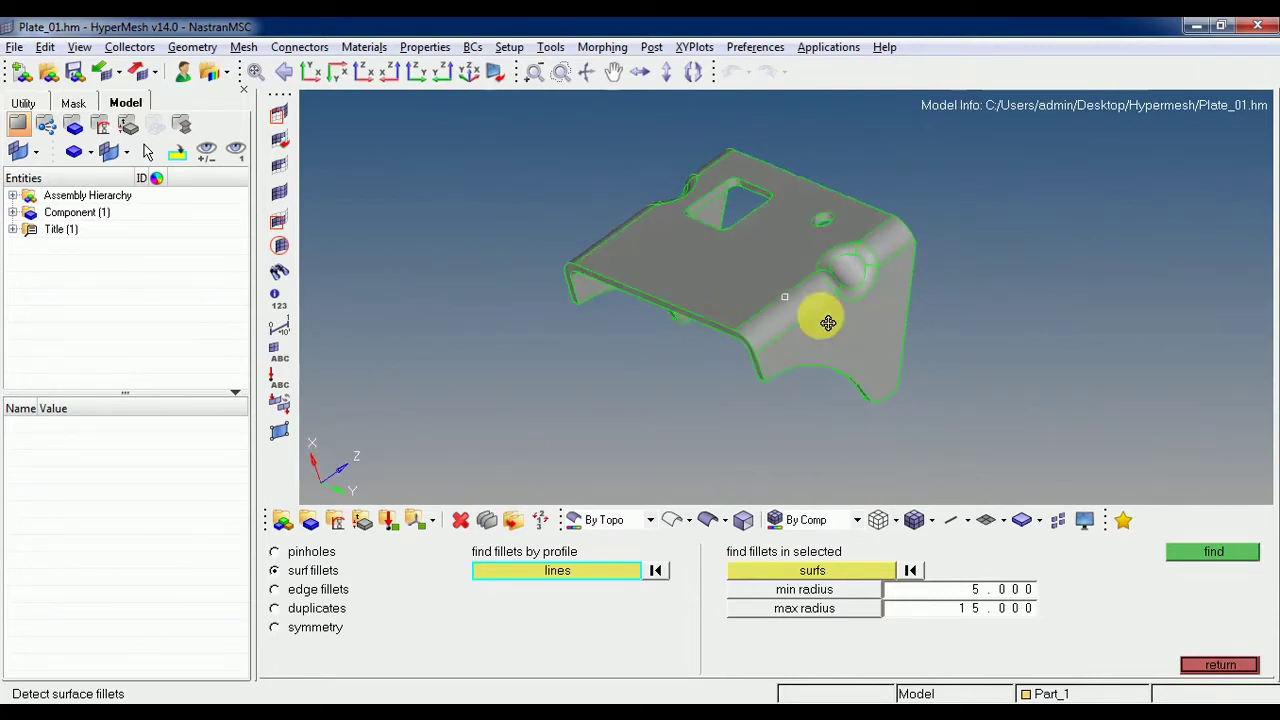
scroll(826, 320, up, 5)
ctrl+drag(717, 290, 518, 294)
scroll(774, 278, down, 3)
scroll(517, 289, up, 3)
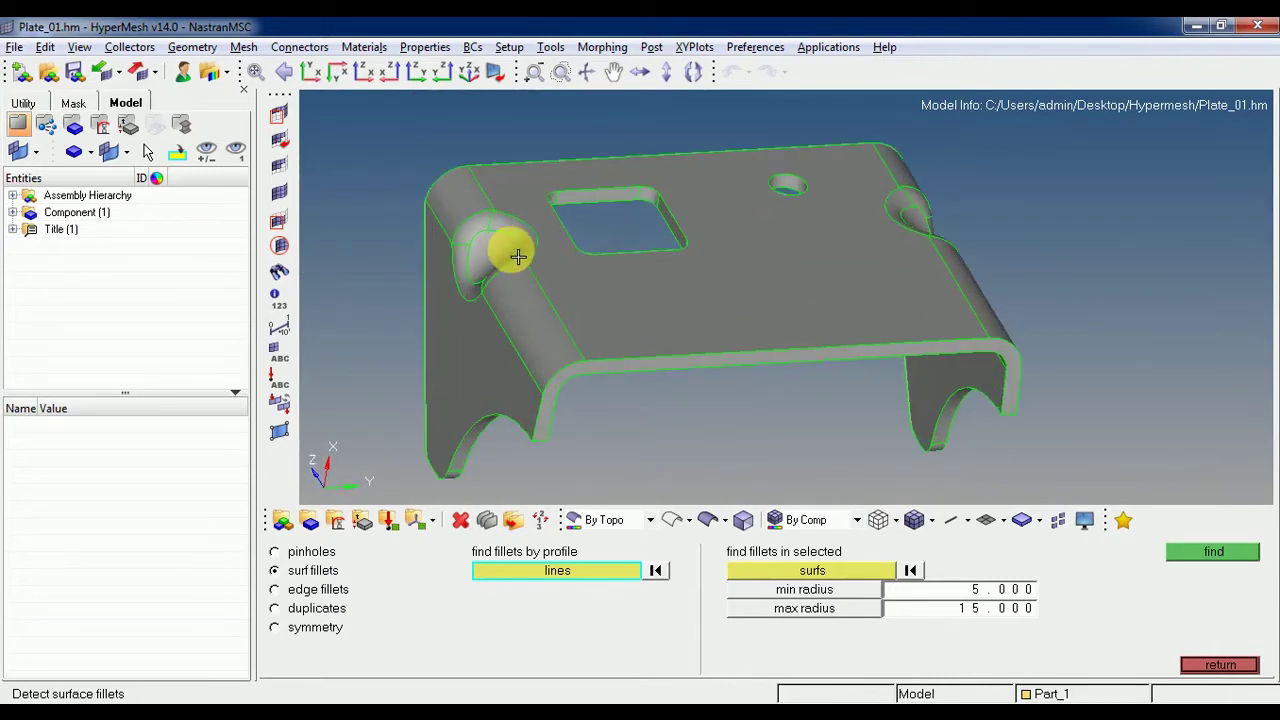
scroll(629, 271, down, 3)
mouse_move(660, 287)
ctrl+mouse_down()
mouse_move(578, 294)
mouse_move(695, 298)
mouse_move(616, 296)
ctrl+mouse_up()
scroll(666, 228, up, 3)
scroll(666, 227, up, 3)
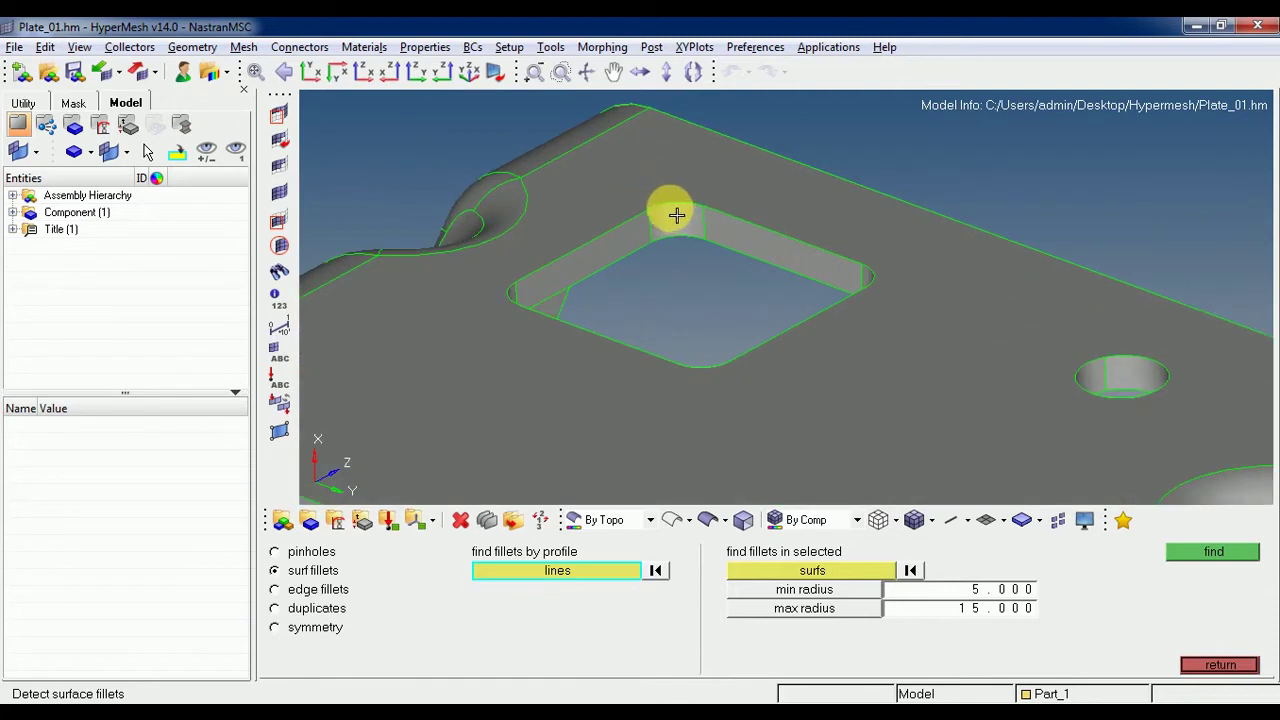
Find surface fillets by profile, using the vertical corner line at the back of the rectangular cut-out.
scroll(687, 221, up, 2)
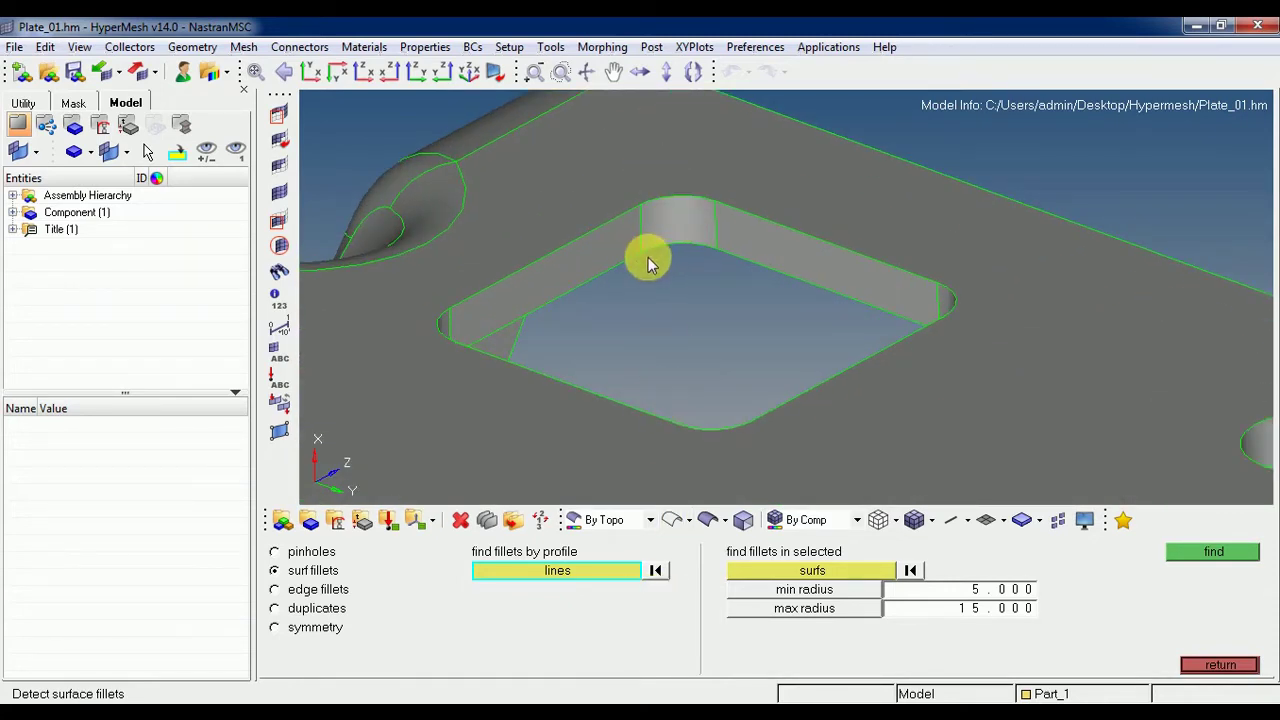
scroll(669, 220, up, 2)
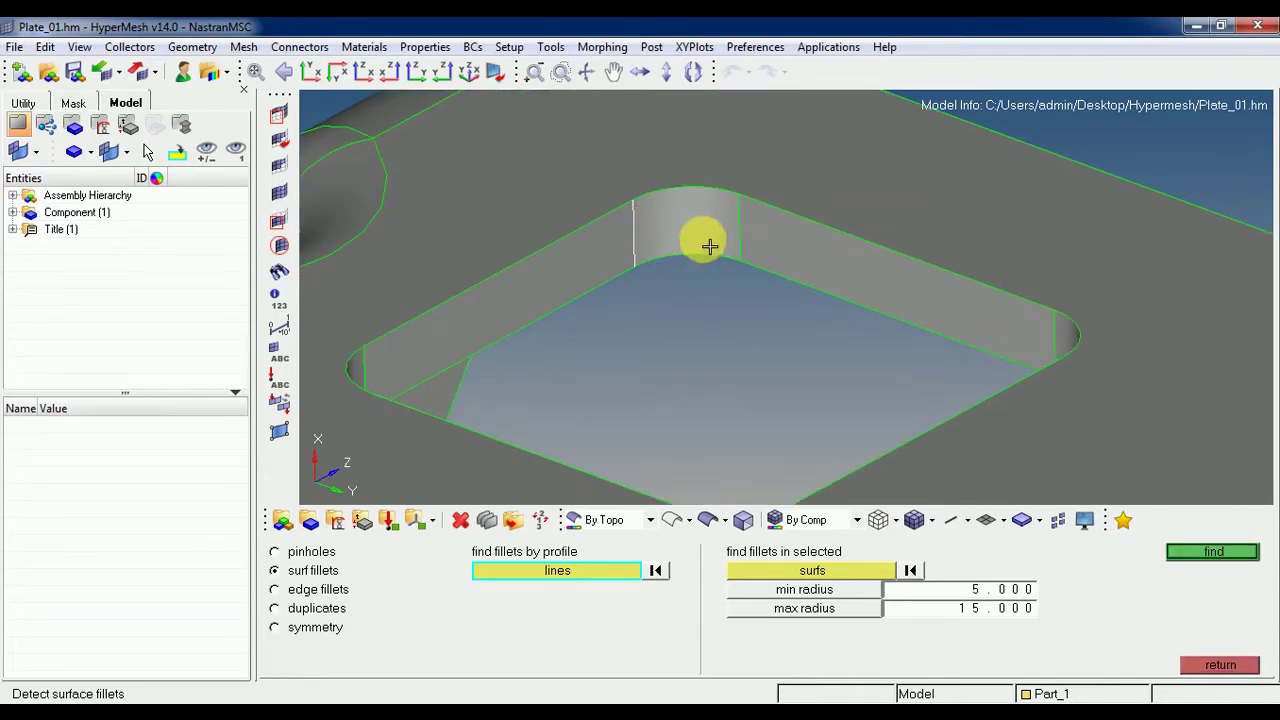
click(1213, 551)
Select the four corner fillet surfaces of the rectangular cut-out and remove them.
click(707, 228)
ctrl+scroll(708, 228, down, 3)
ctrl+drag(728, 231, 542, 266)
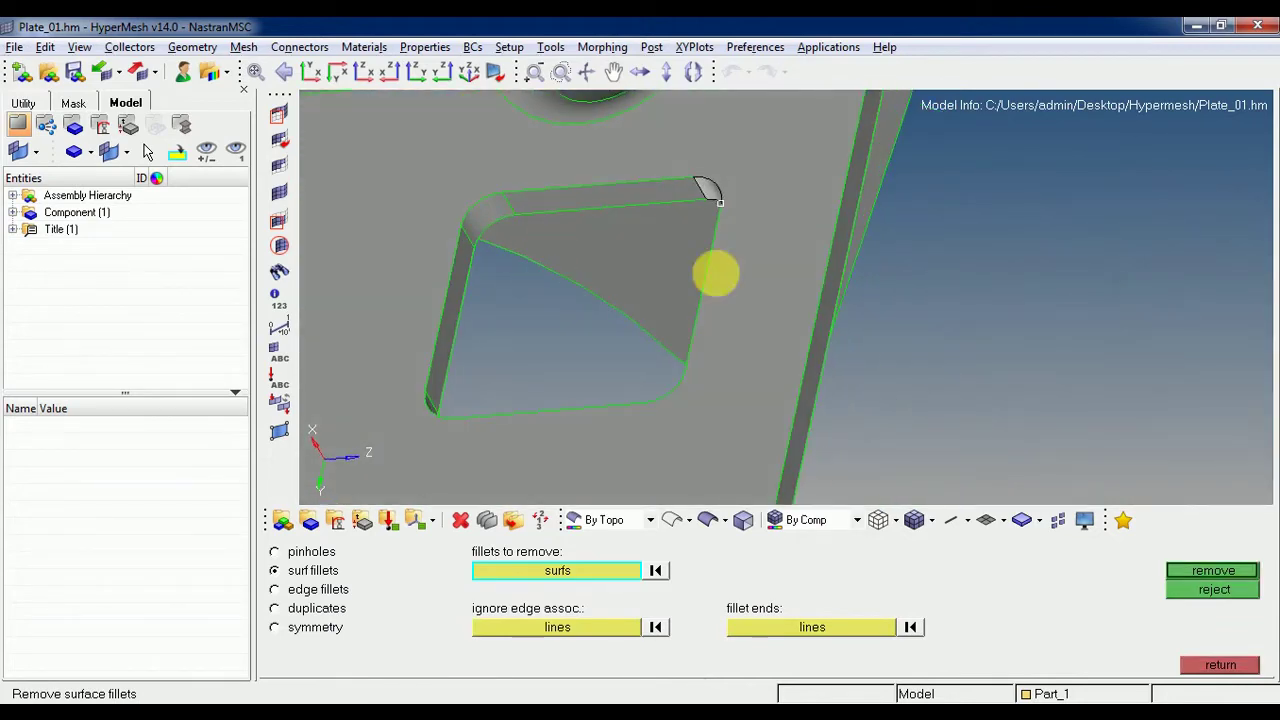
click(490, 219)
ctrl+right_drag(527, 203, 598, 150)
ctrl+drag(514, 265, 906, 376)
click(733, 357)
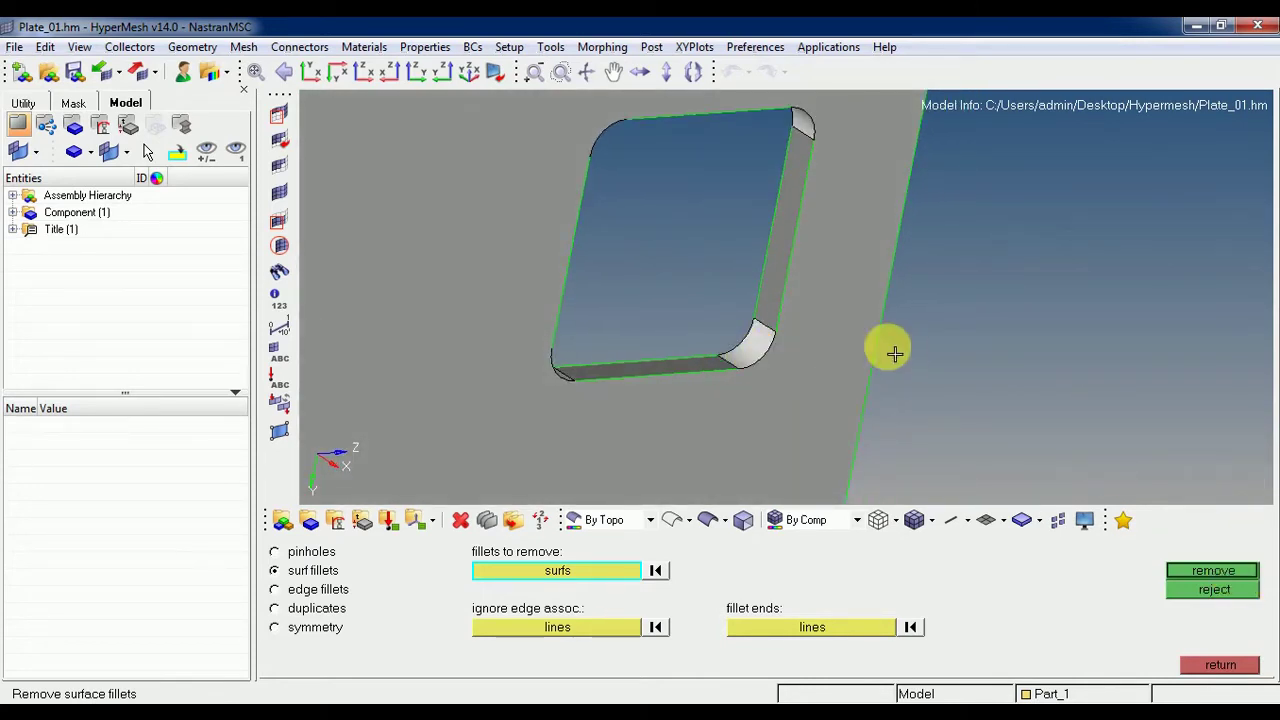
click(1213, 570)
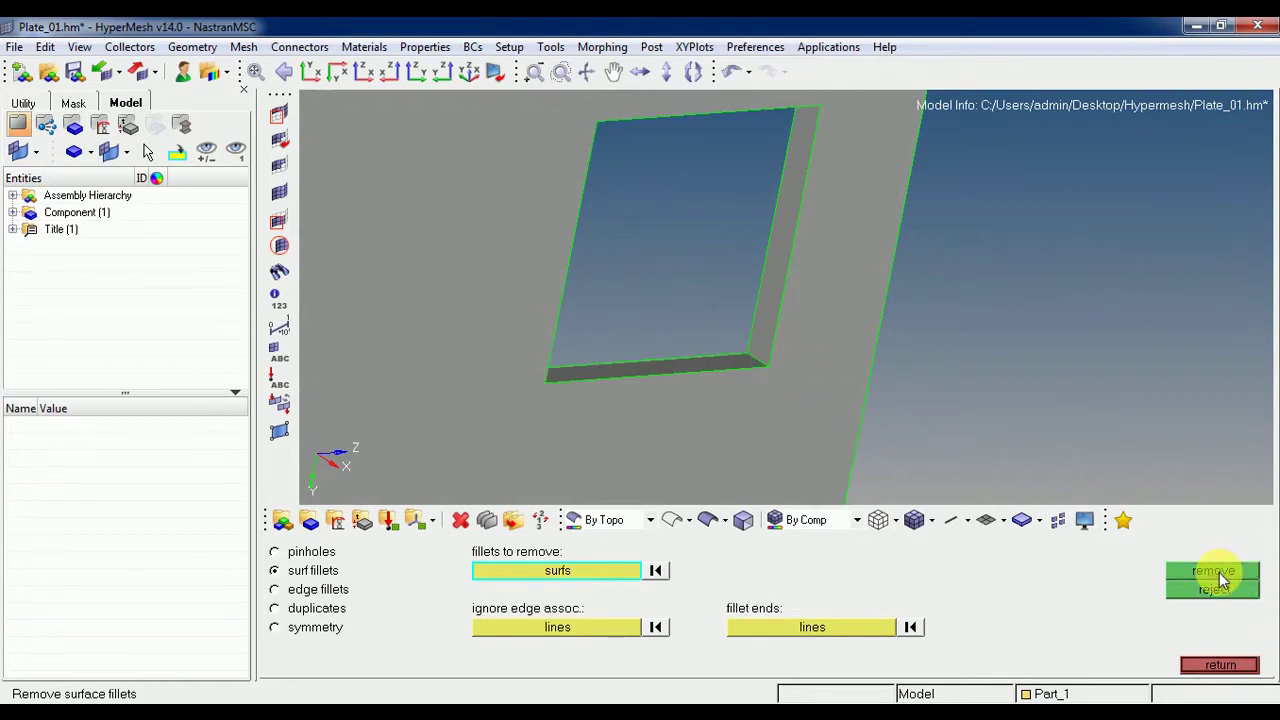
Examine the squared cut-out, the bends and the corner bulges of the plate from both sides.
scroll(780, 320, down, 3)
ctrl+drag(812, 373, 847, 327)
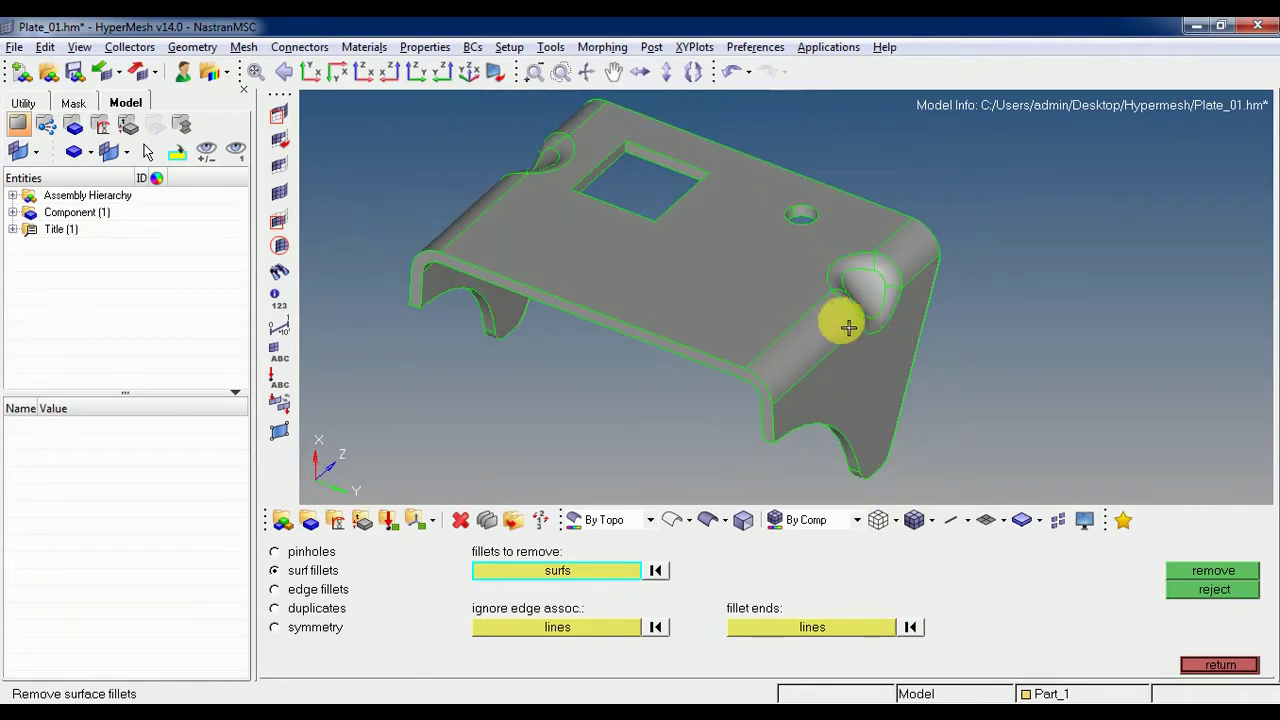
ctrl+drag(706, 339, 665, 318)
scroll(580, 229, up, 5)
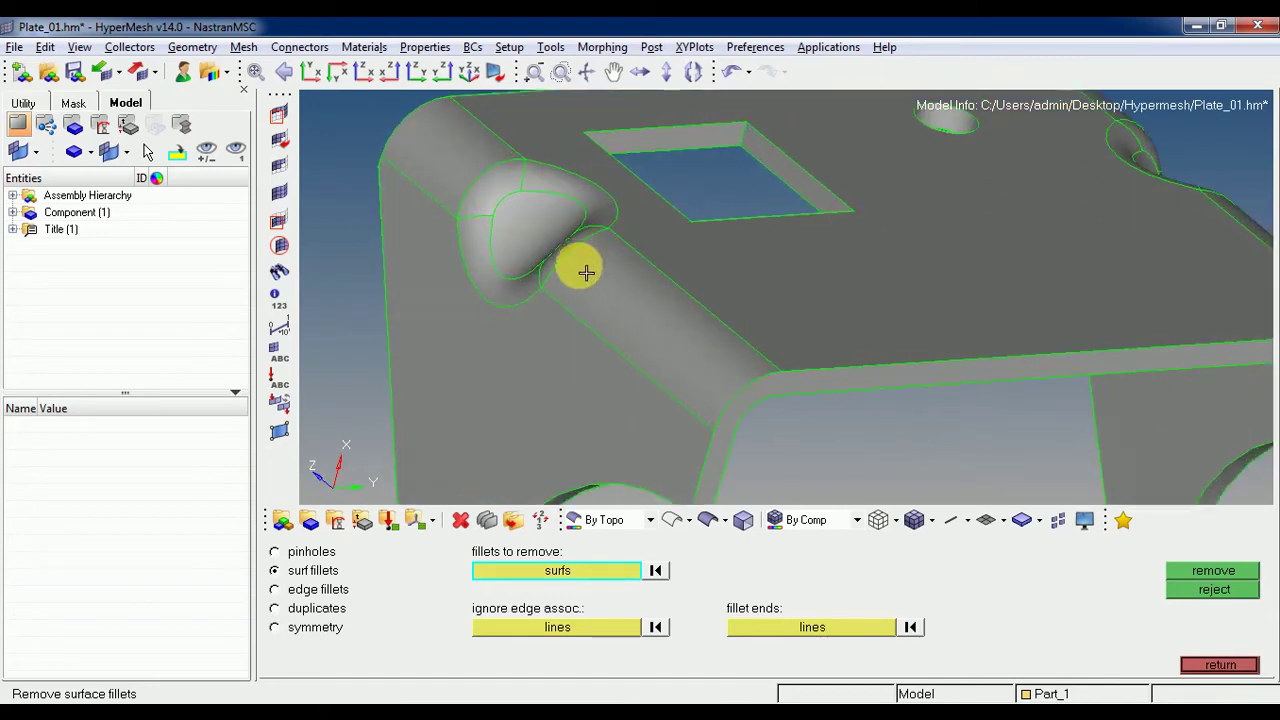
scroll(643, 312, down, 8)
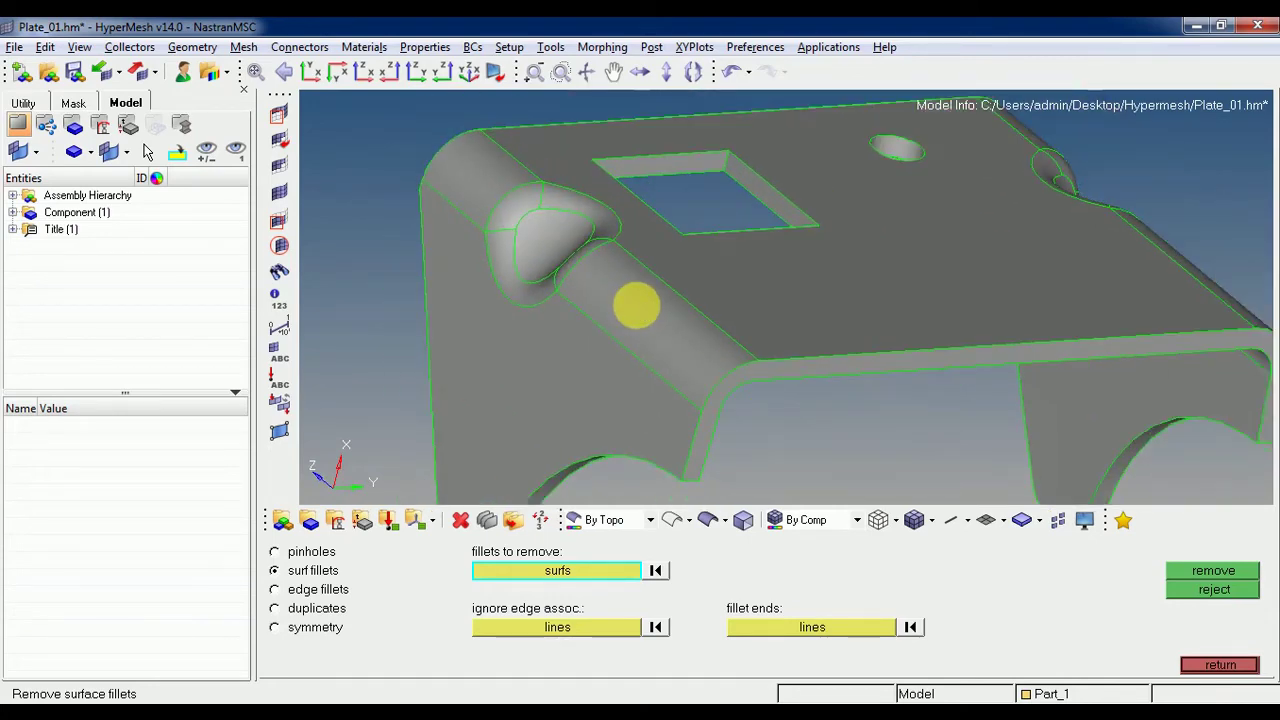
ctrl+drag(766, 314, 809, 371)
ctrl+right_drag(822, 340, 850, 332)
key(alt)
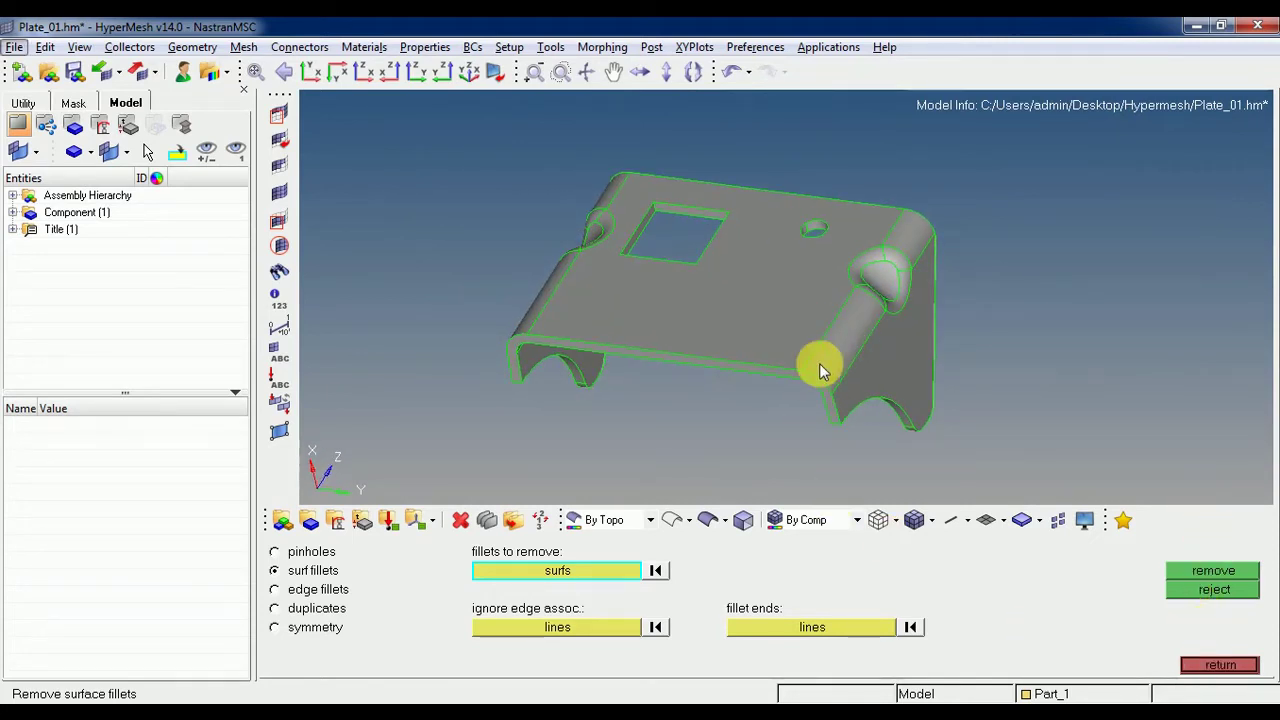
ctrl+scroll(730, 321, up, 3)
mouse_move(646, 294)
ctrl+mouse_down()
mouse_move(709, 331)
mouse_move(737, 311)
mouse_move(534, 300)
mouse_move(614, 327)
ctrl+mouse_up()
ctrl+click(614, 327)
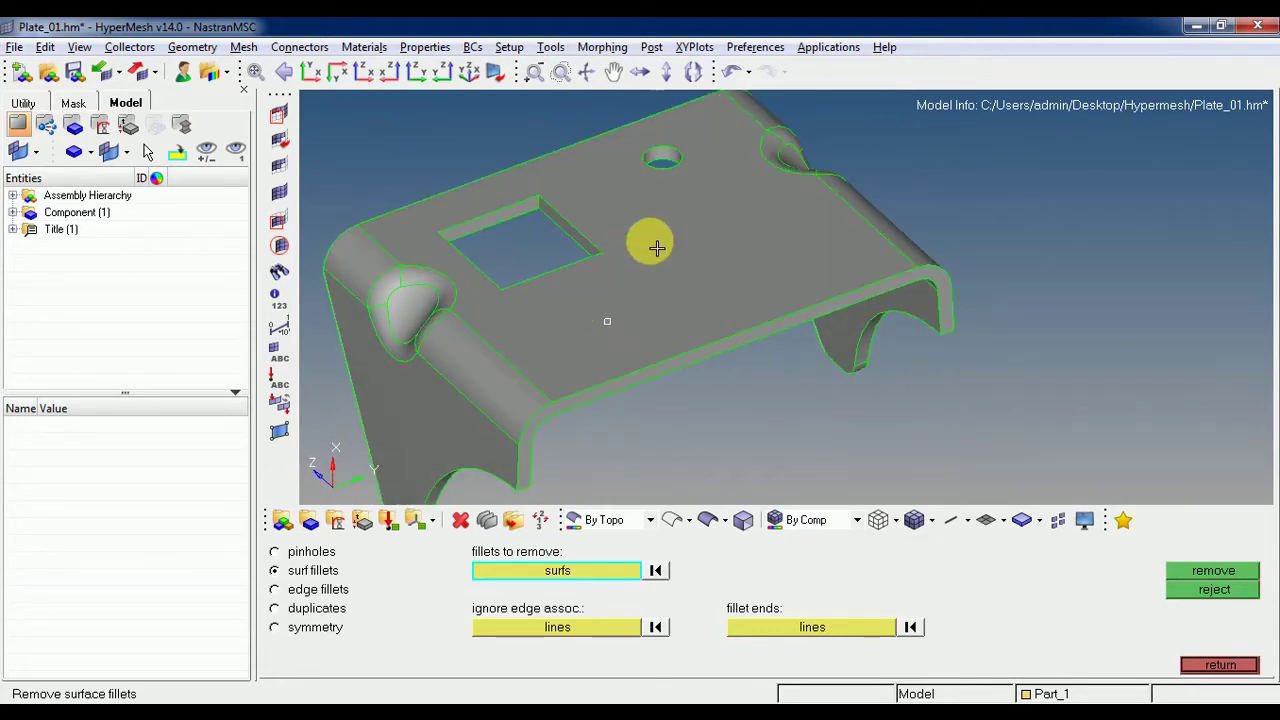
ctrl+scroll(656, 249, up, 1)
ctrl+scroll(656, 247, down, 3)
ctrl+right_drag(610, 332, 656, 329)
mouse_move(651, 325)
ctrl+mouse_down()
mouse_move(526, 317)
mouse_move(517, 298)
ctrl+mouse_up()
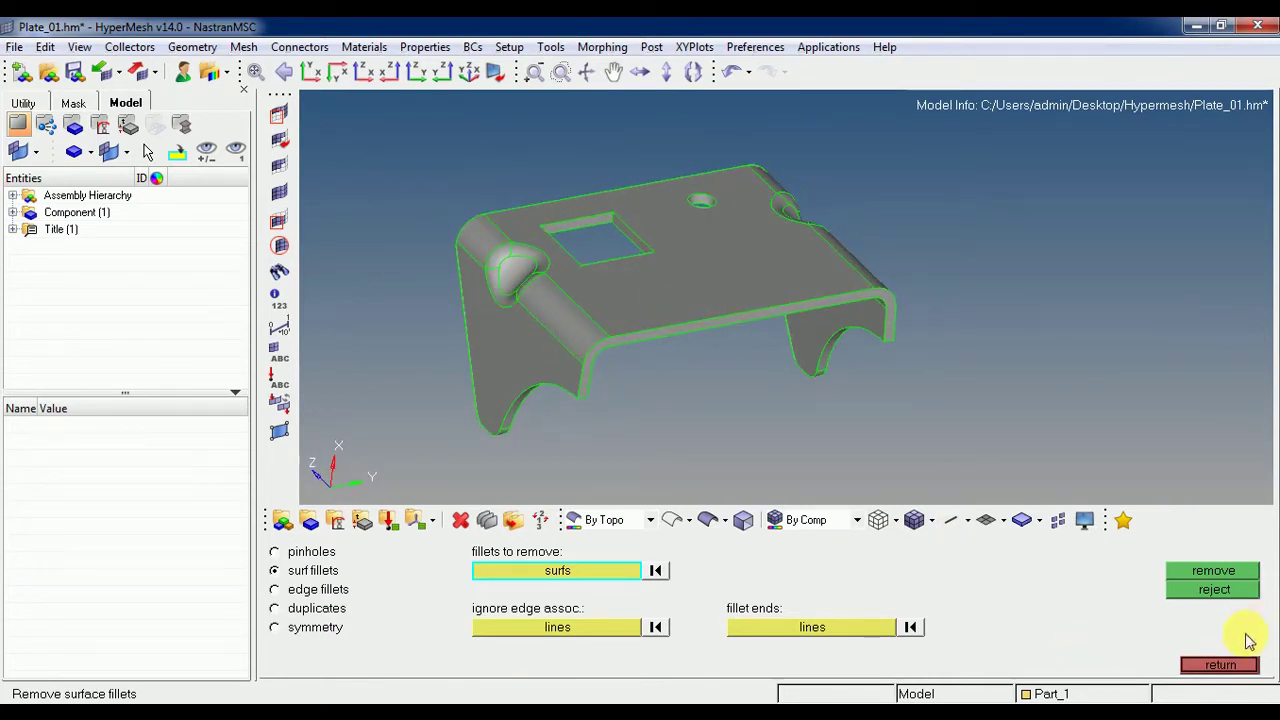
Leave Defeature and open the Midsurface tool for the plate.
click(1236, 666)
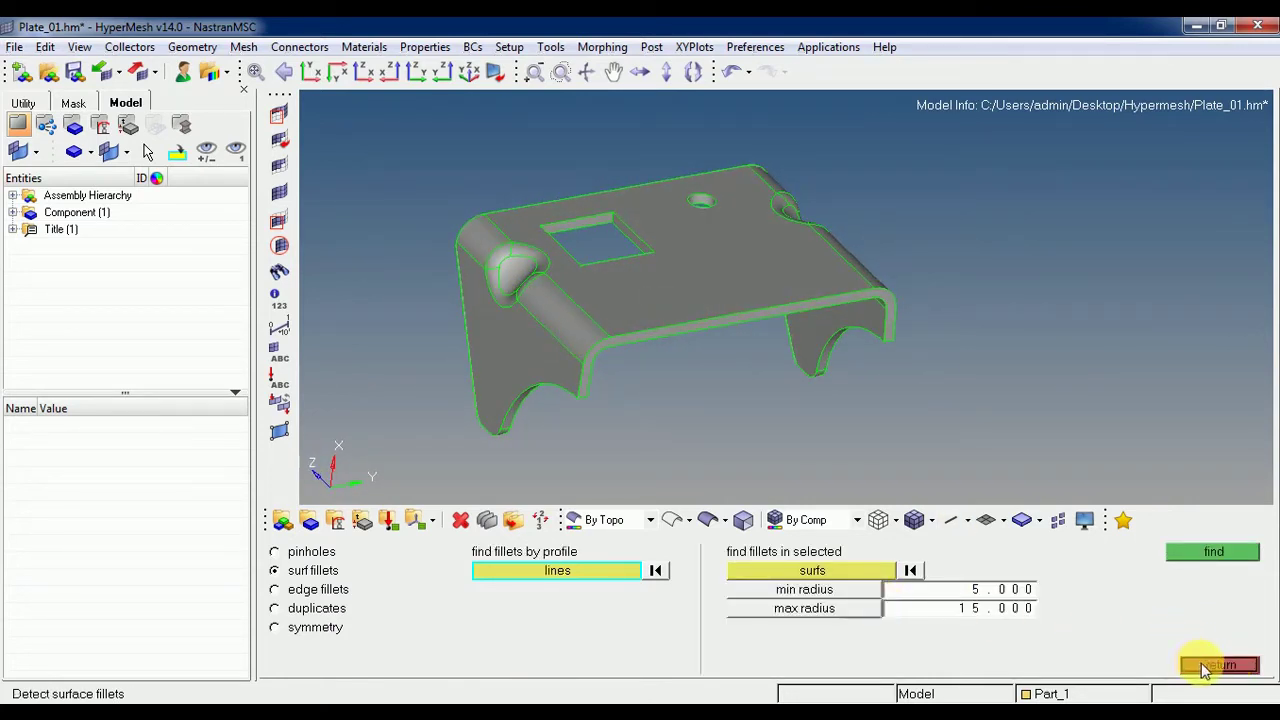
click(1215, 665)
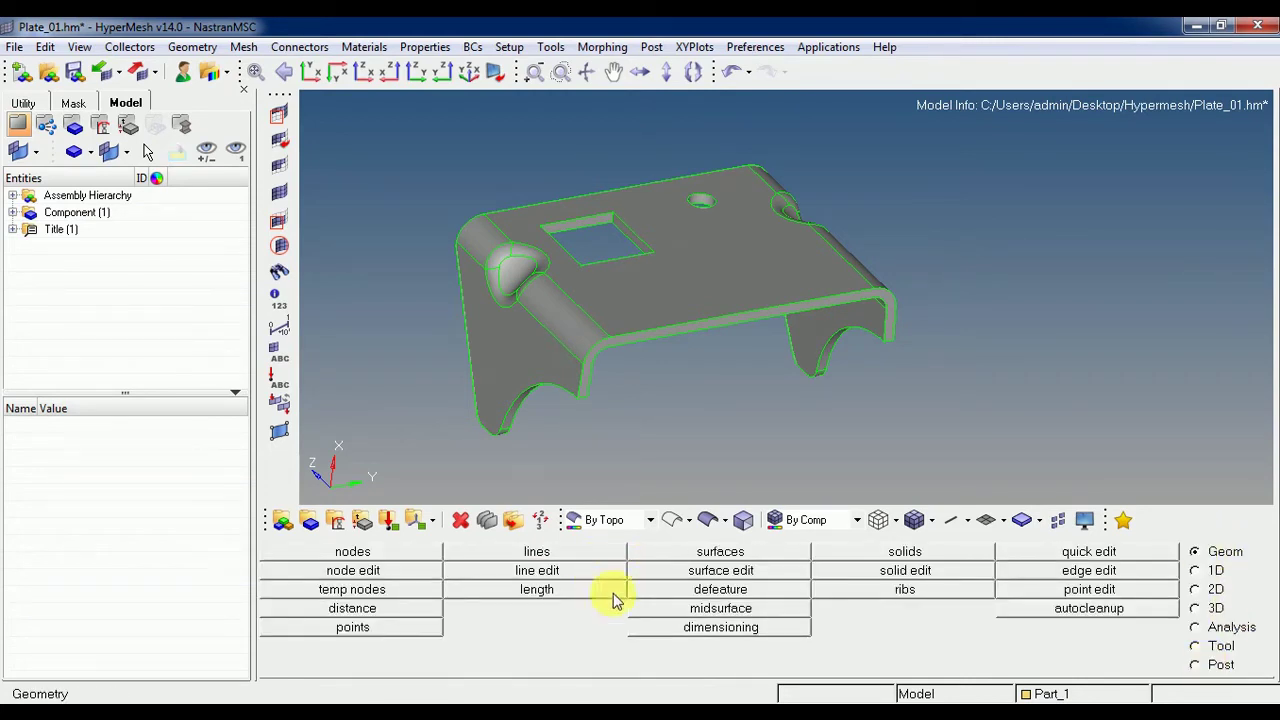
click(733, 613)
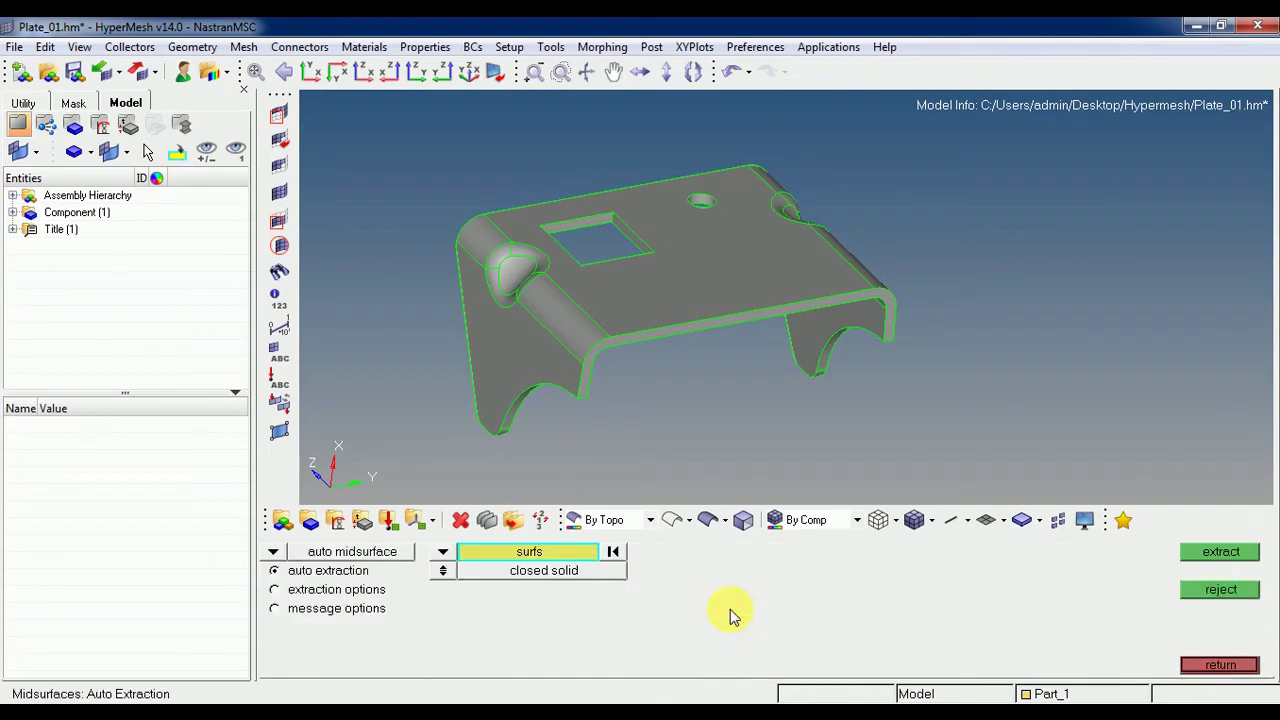
ctrl+right_drag(558, 317, 544, 330)
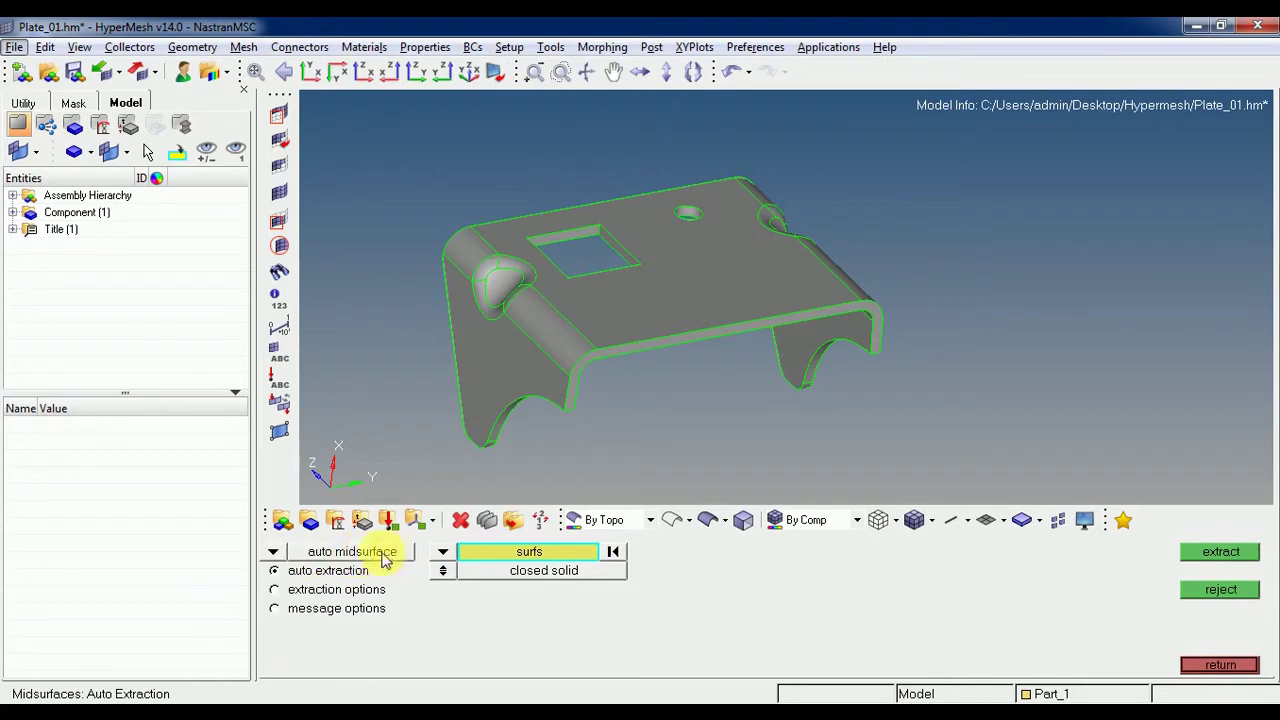
Switch Midsurface from auto midsurface to the final edit tools with surface pair extraction.
click(274, 553)
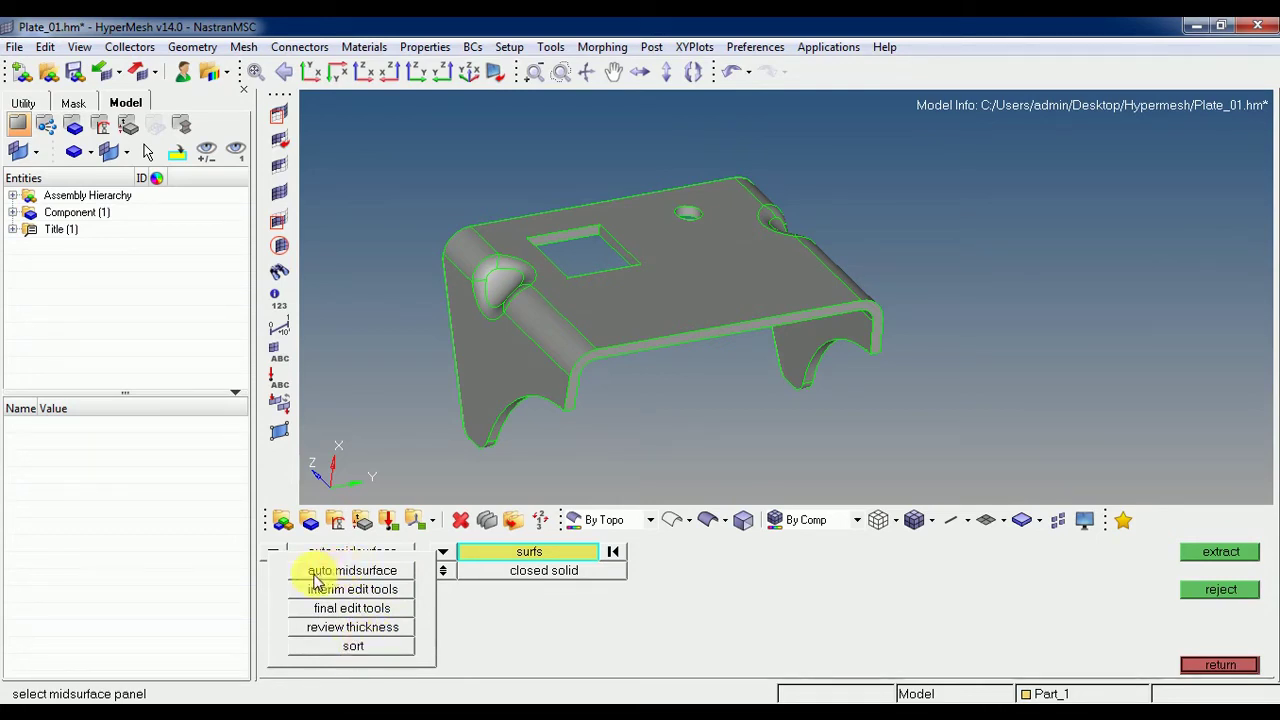
click(366, 612)
ctrl+right_drag(502, 366, 650, 380)
ctrl+scroll(686, 358, up, 3)
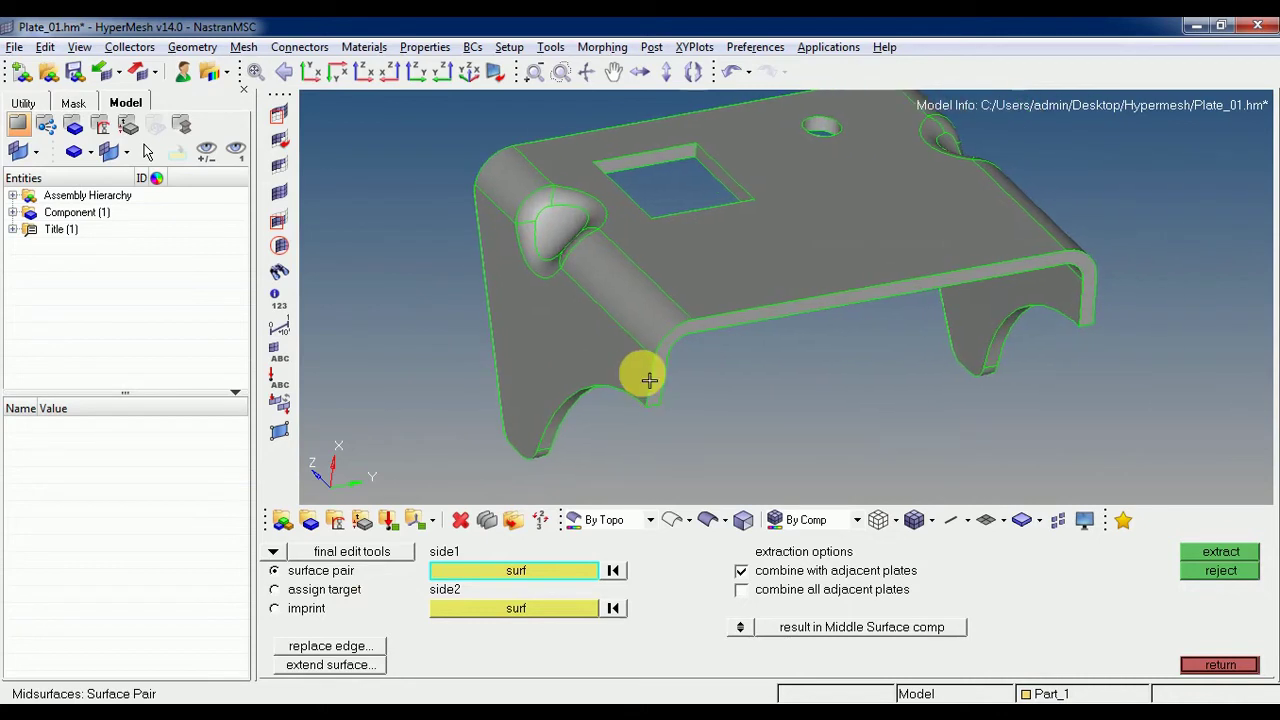
scroll(641, 377, up, 2)
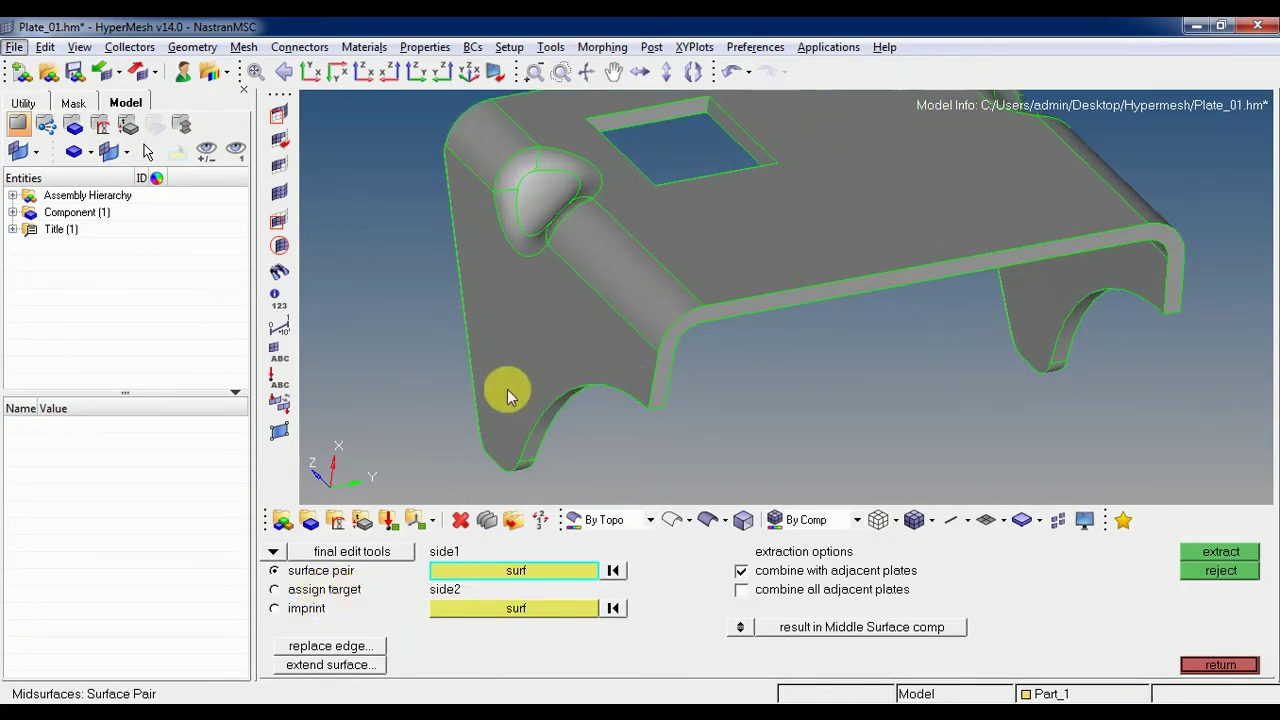
Review the assign target and imprint options of the final edit tools, returning to surface pair.
click(276, 590)
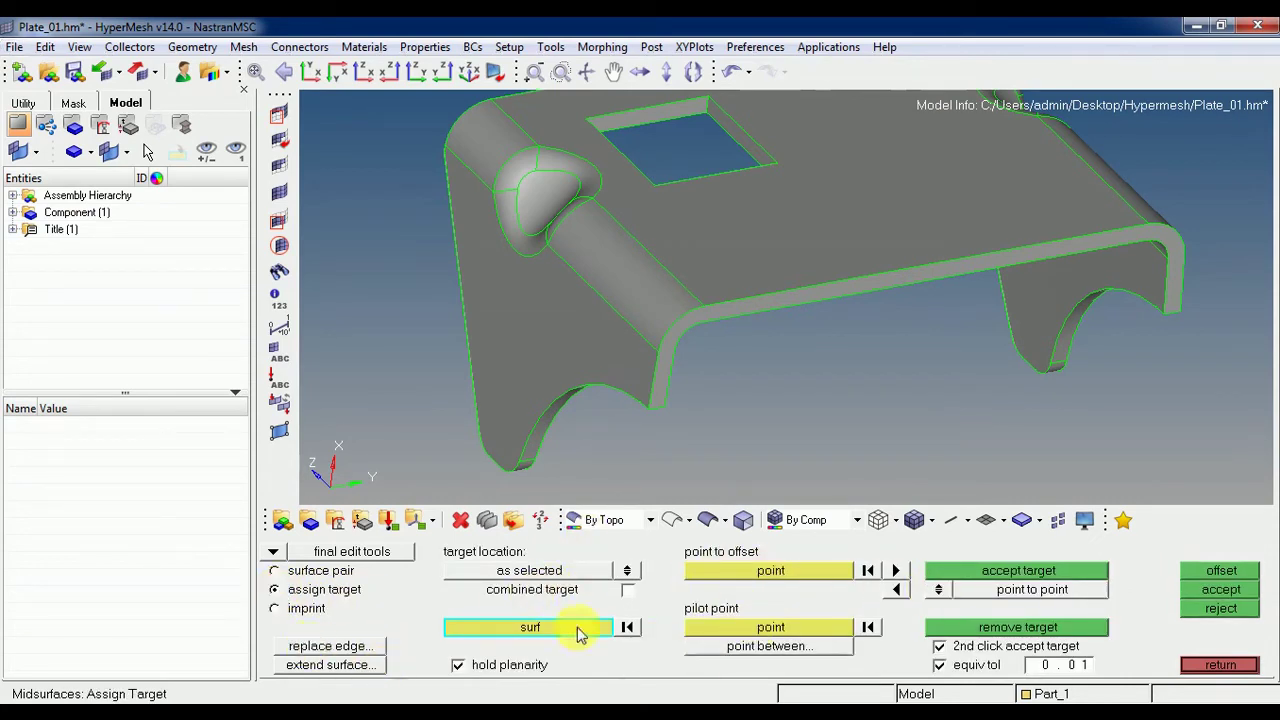
click(275, 610)
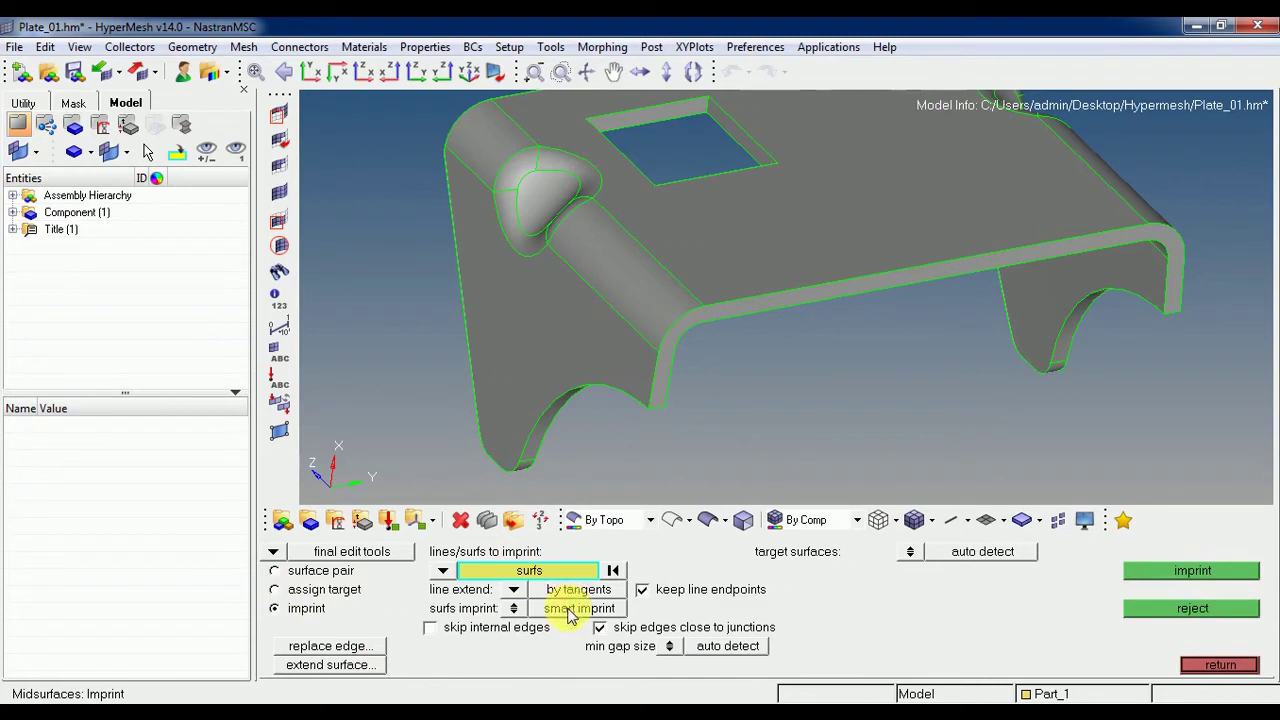
click(307, 575)
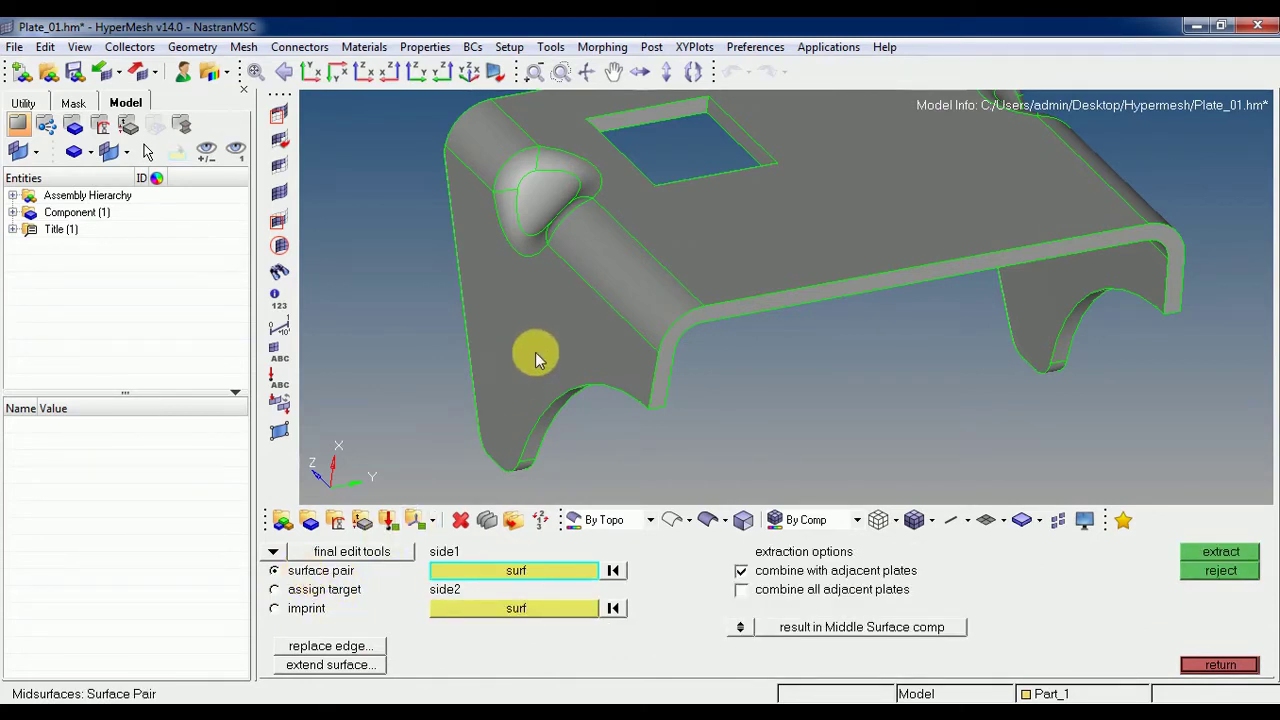
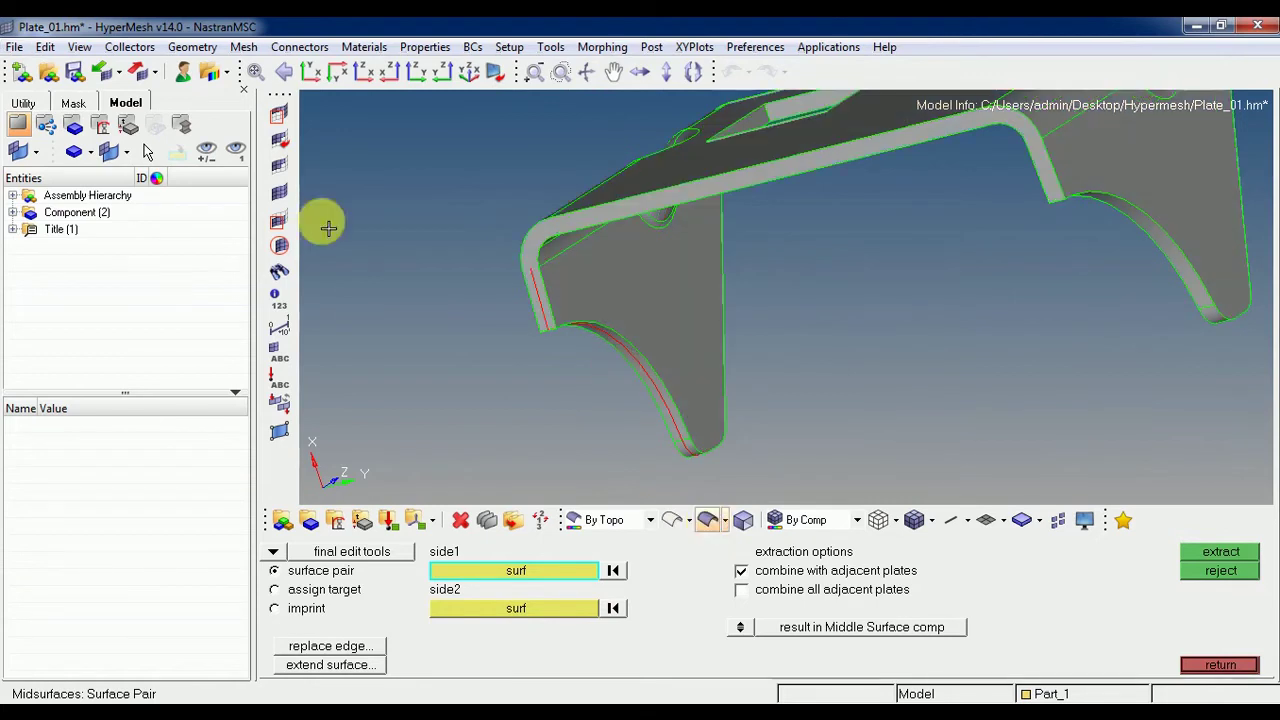
Expand the components and toggle Part_1's geometry display to examine the middle surface extracted for one side flange.
click(12, 212)
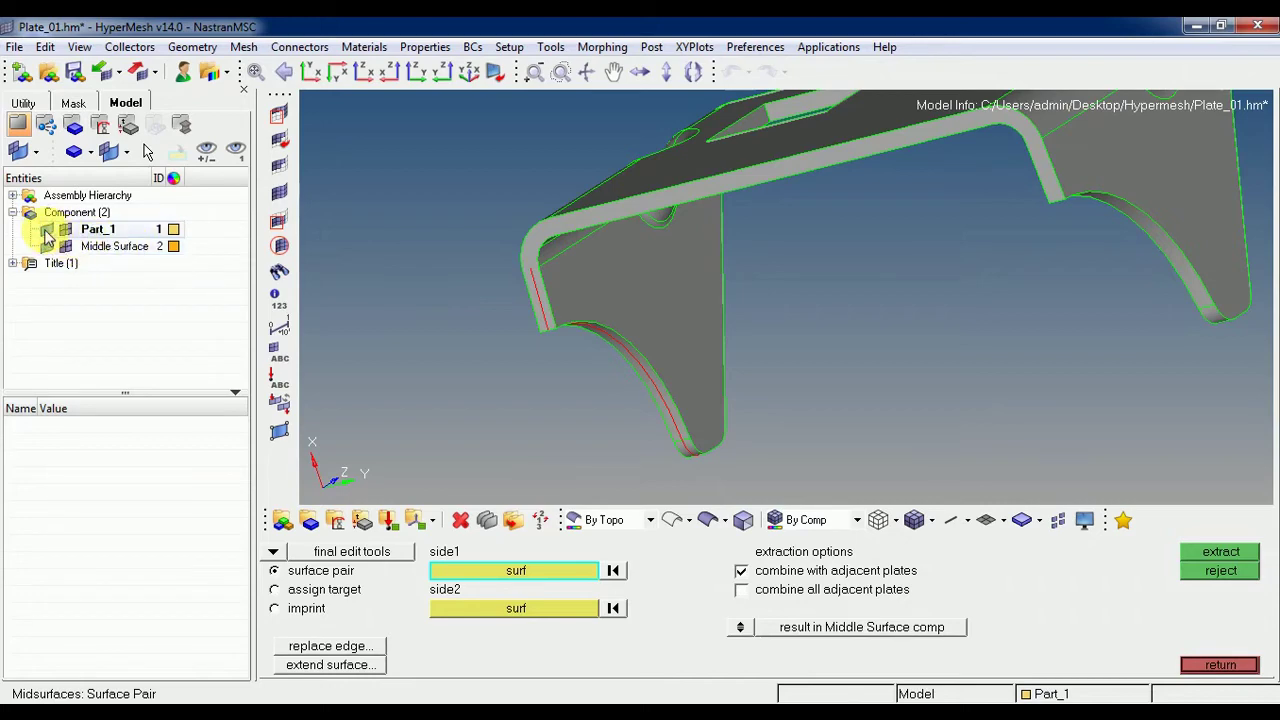
click(48, 233)
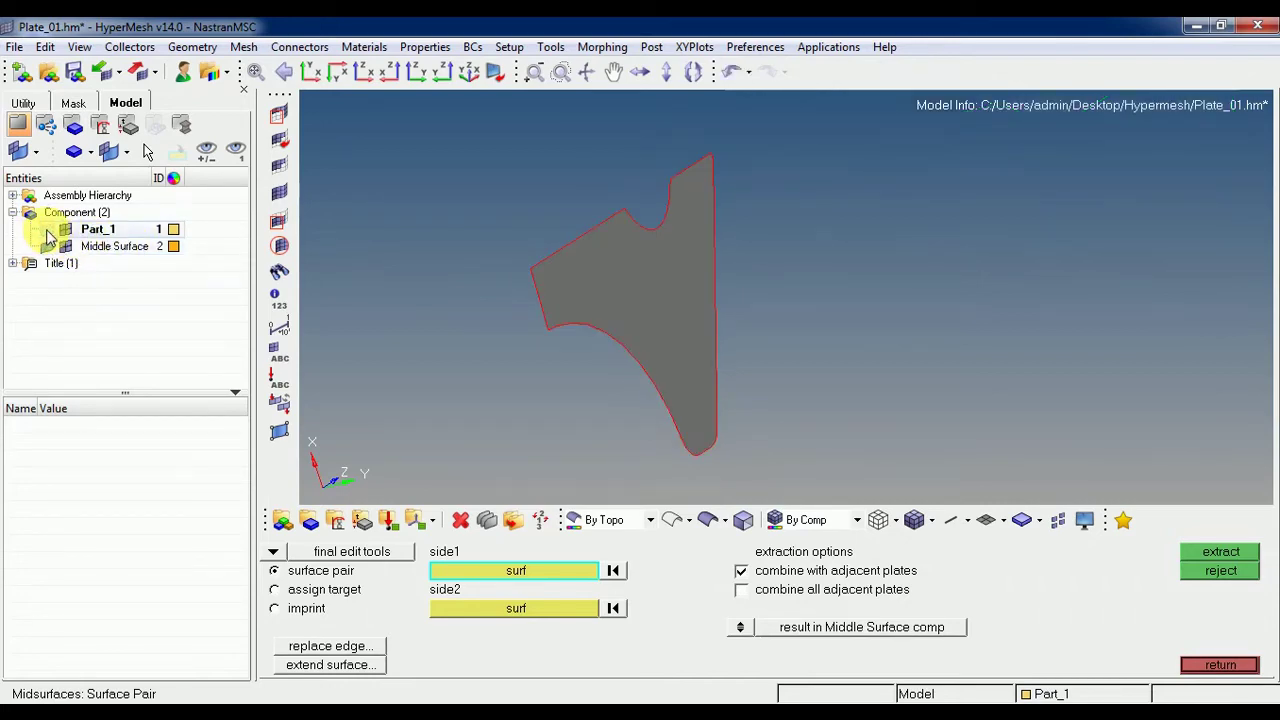
click(48, 233)
click(48, 233)
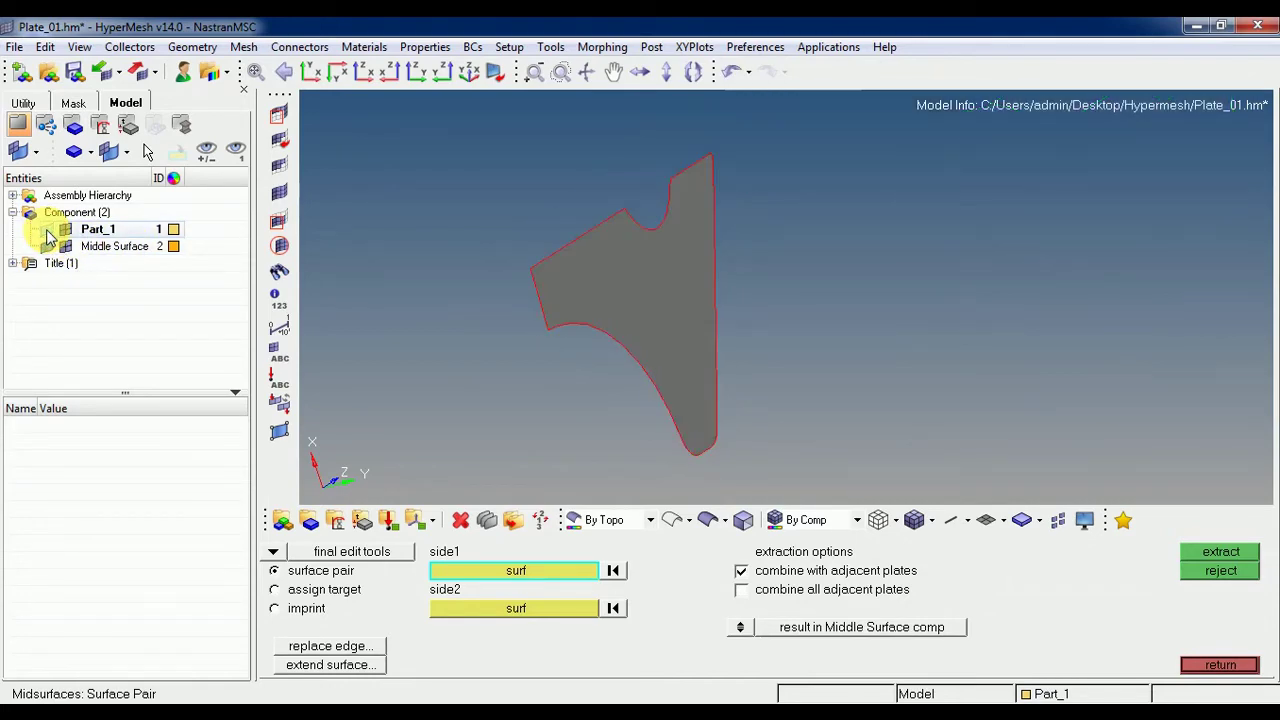
click(48, 233)
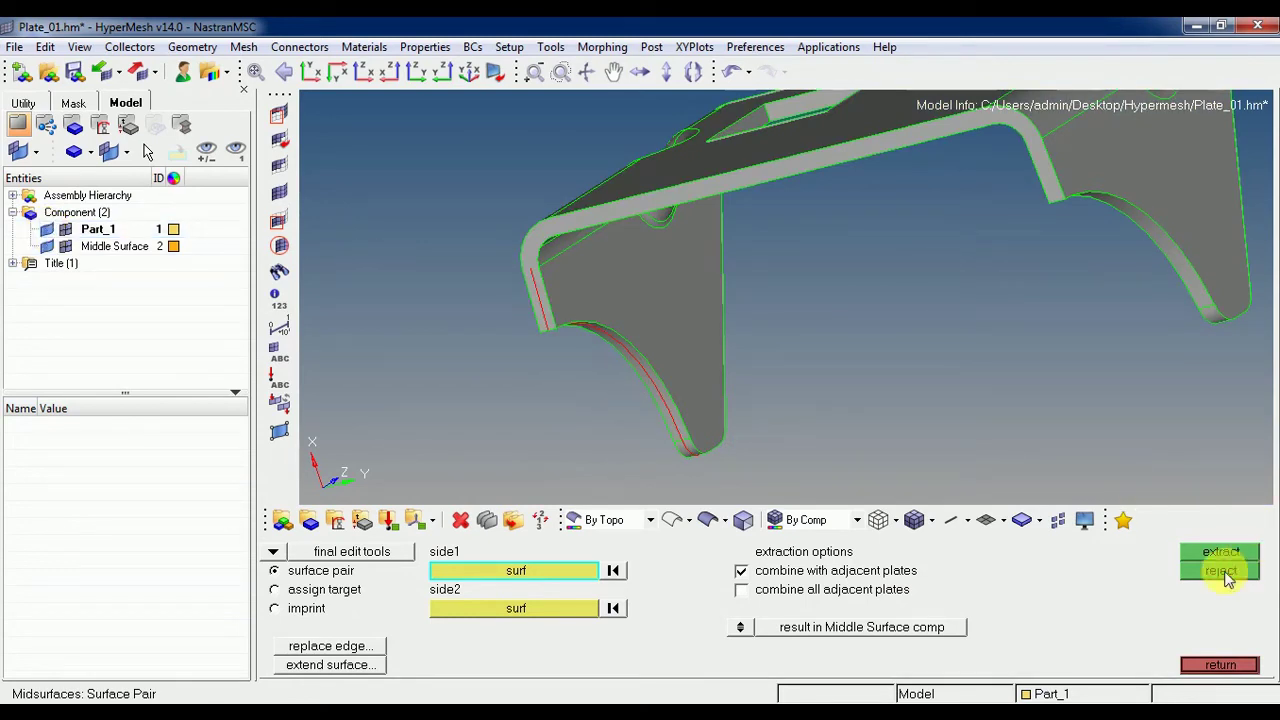
Delete the Middle Surface component that holds the single flange's midsurface.
click(95, 249)
right_click(99, 251)
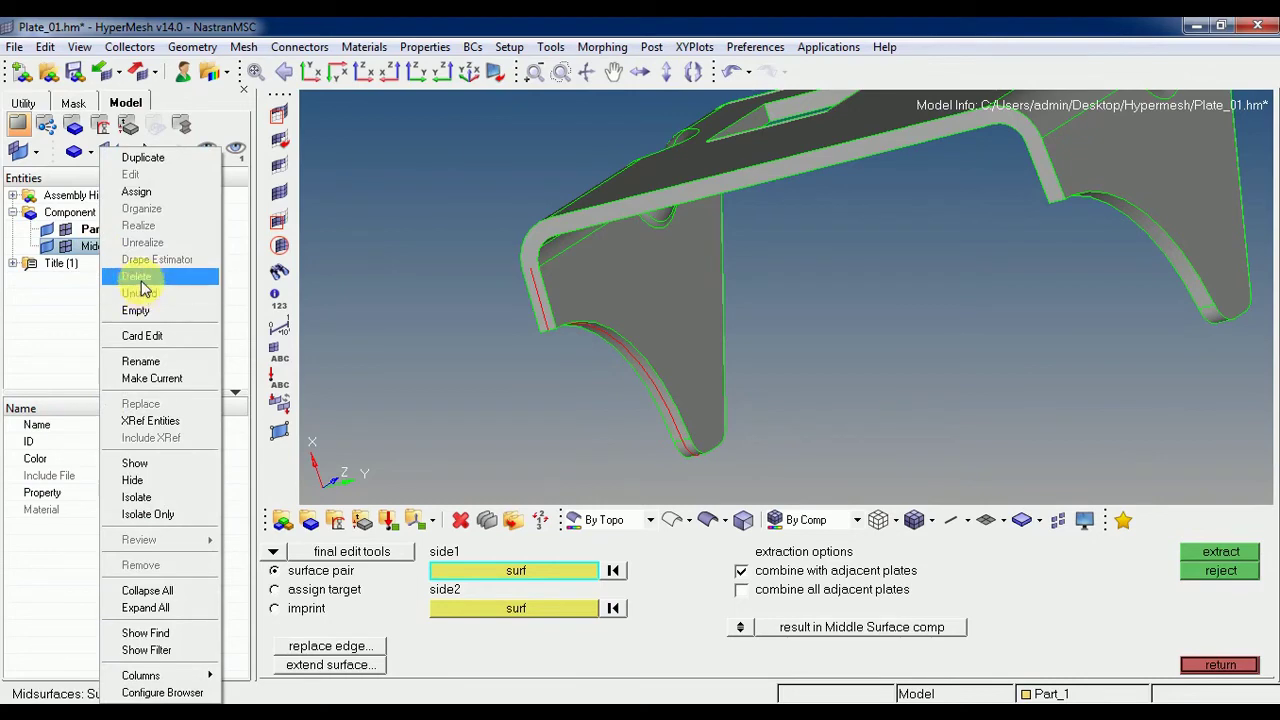
click(130, 277)
click(266, 379)
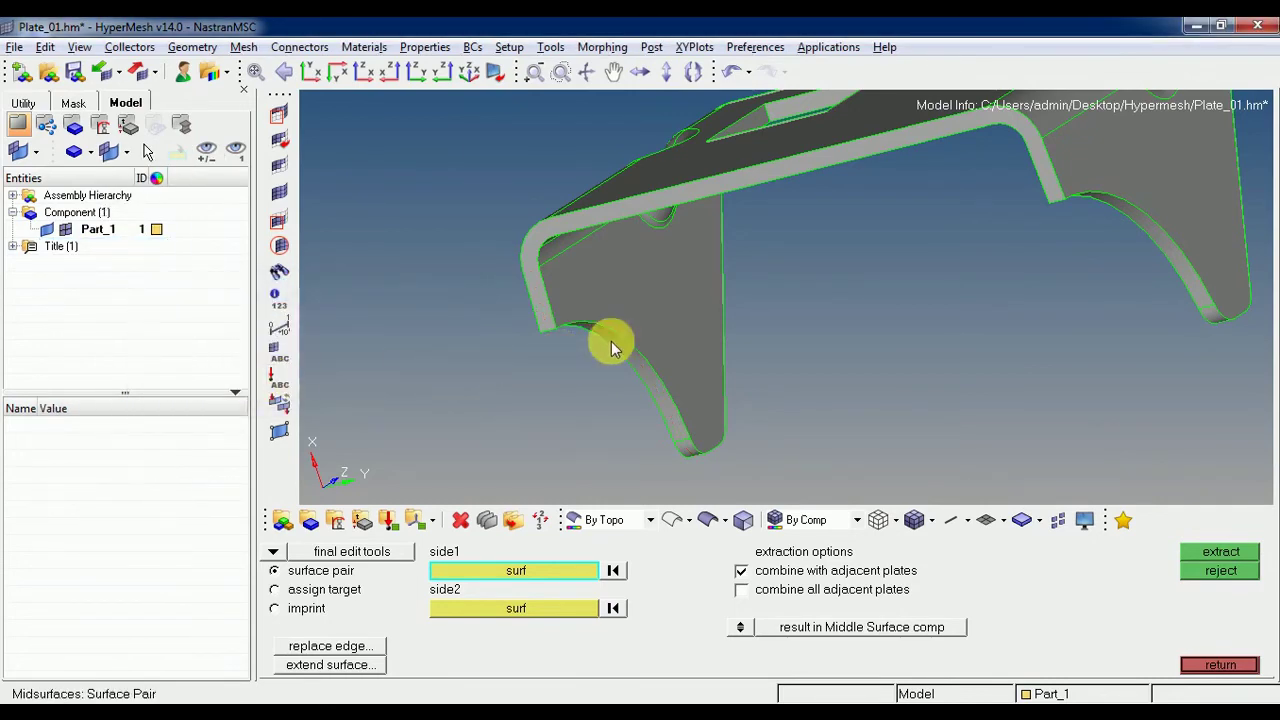
ctrl+drag(609, 337, 620, 297)
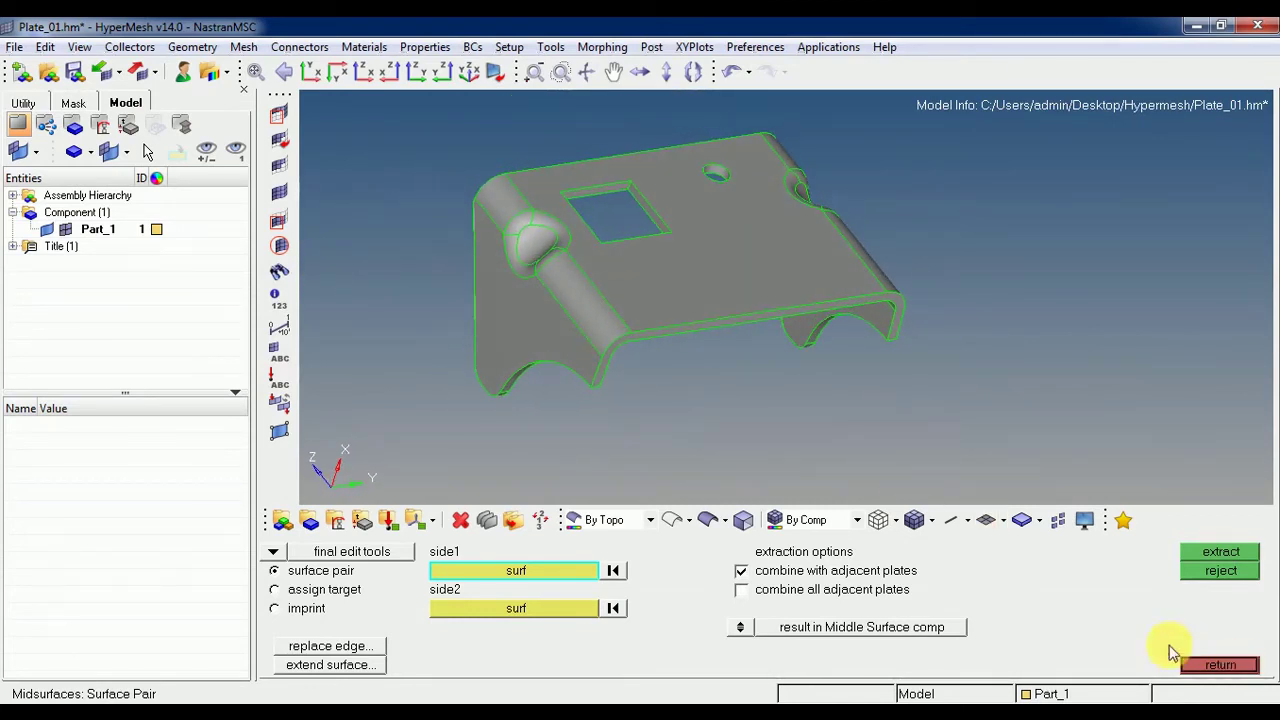
Extract the whole plate's midsurface with auto midsurface, using auto extraction and the closed solid option.
click(274, 555)
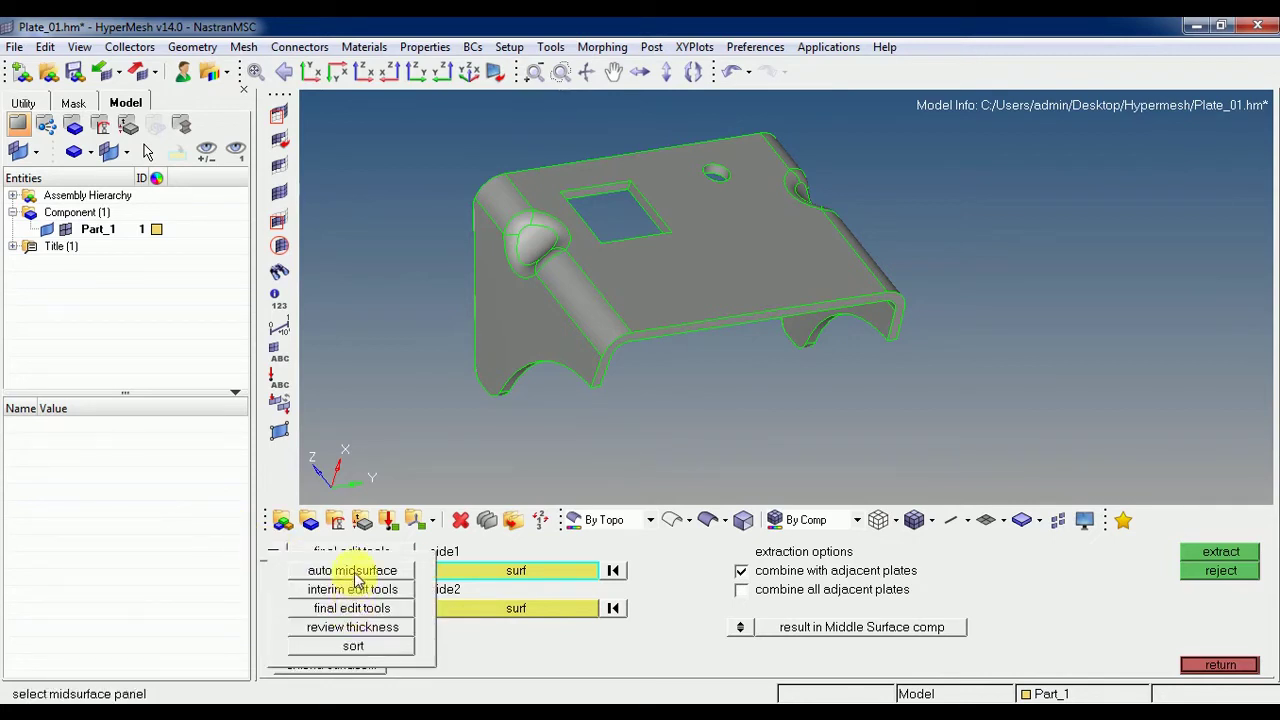
click(353, 572)
ctrl+drag(710, 256, 535, 612)
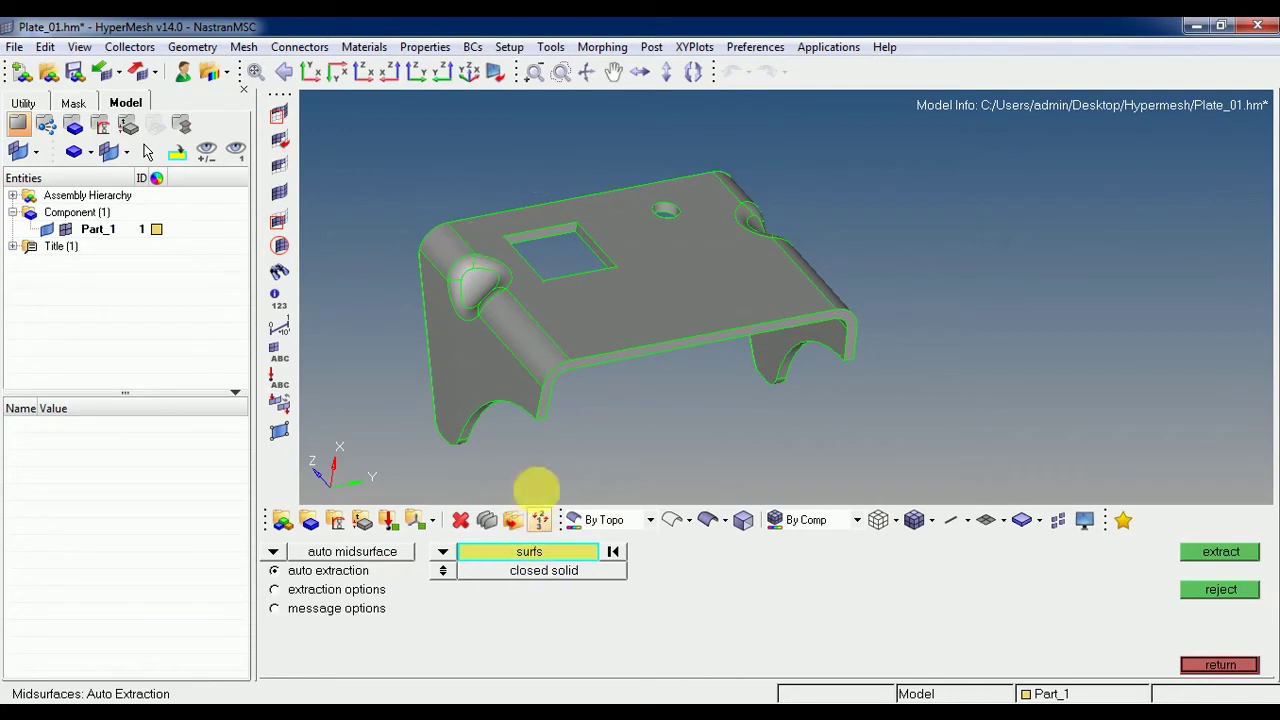
click(1032, 554)
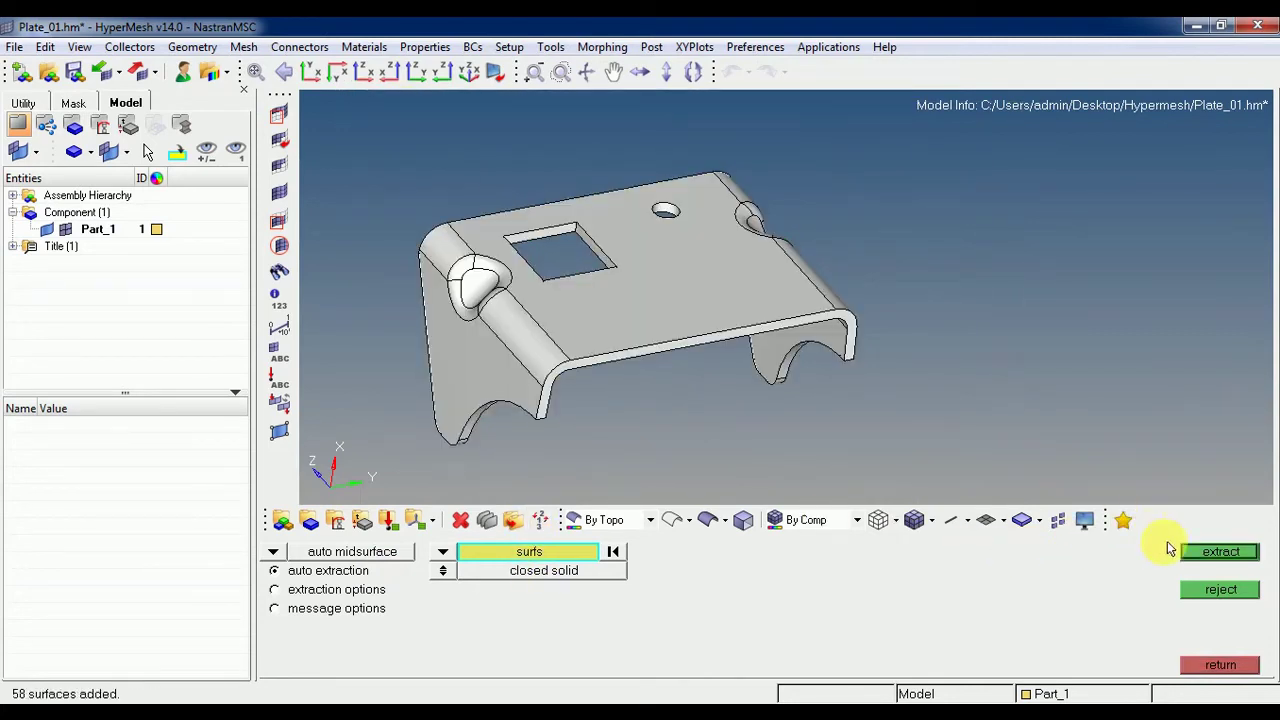
click(1210, 557)
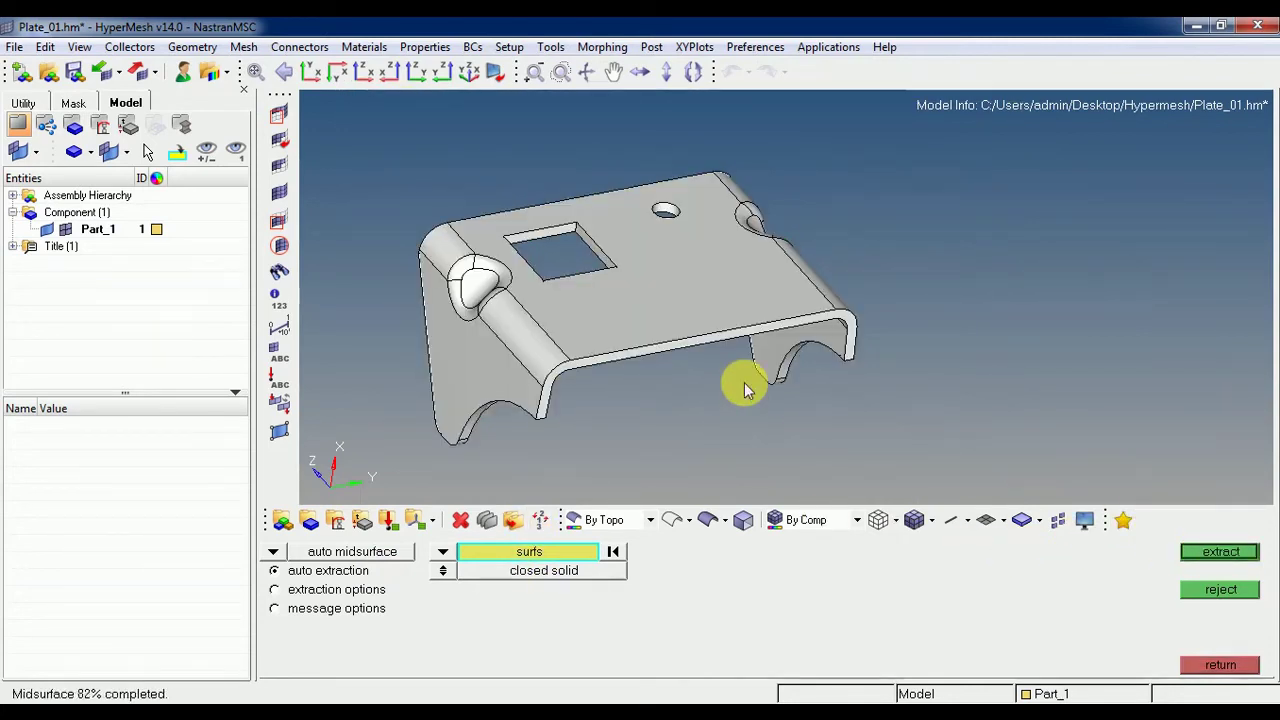
Hide Part_1's geometry so that only the extracted middle surface is displayed.
ctrl+right_drag(512, 326, 531, 312)
ctrl+drag(530, 312, 579, 321)
ctrl+scroll(514, 300, up, 3)
ctrl+drag(505, 256, 455, 301)
scroll(544, 297, up, 3)
scroll(544, 297, down, 3)
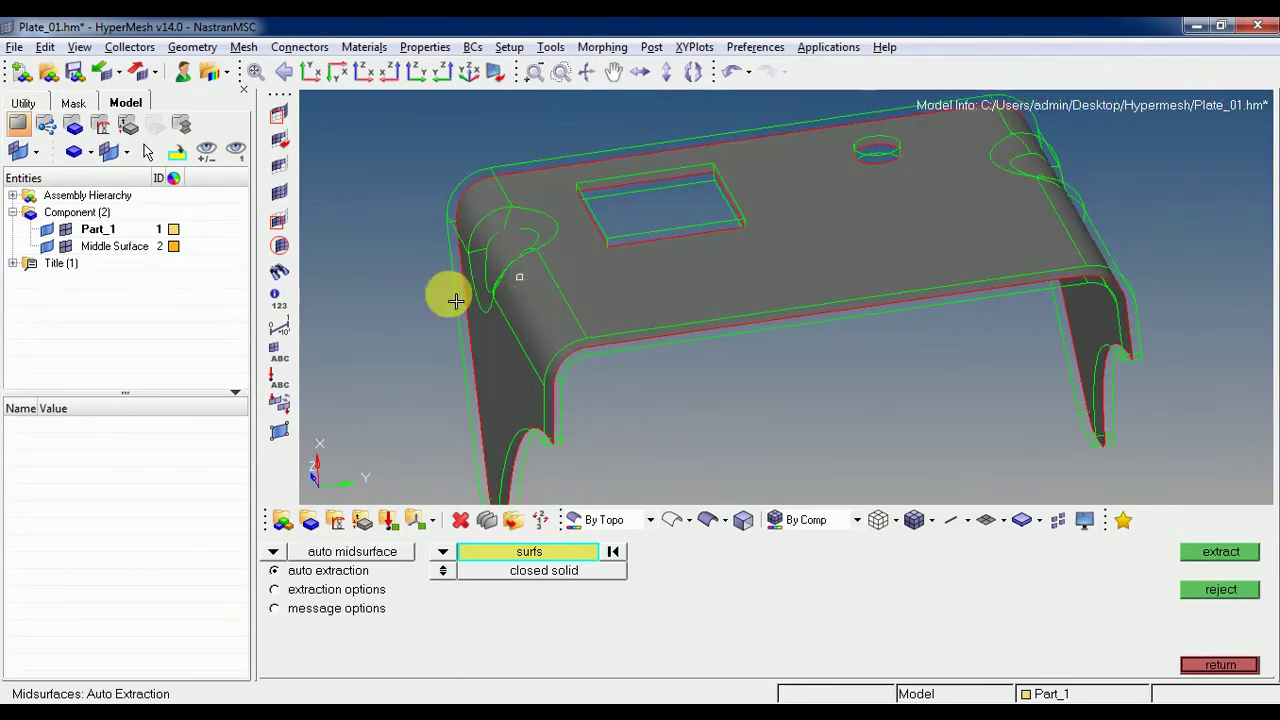
click(47, 231)
mouse_move(857, 289)
ctrl+mouse_down()
mouse_move(651, 257)
mouse_move(566, 296)
mouse_move(571, 263)
mouse_move(649, 266)
mouse_move(718, 294)
mouse_move(543, 283)
mouse_move(658, 306)
mouse_move(629, 289)
mouse_move(794, 291)
mouse_move(750, 309)
mouse_move(794, 311)
mouse_move(883, 297)
mouse_move(829, 336)
mouse_move(855, 295)
ctrl+mouse_up()
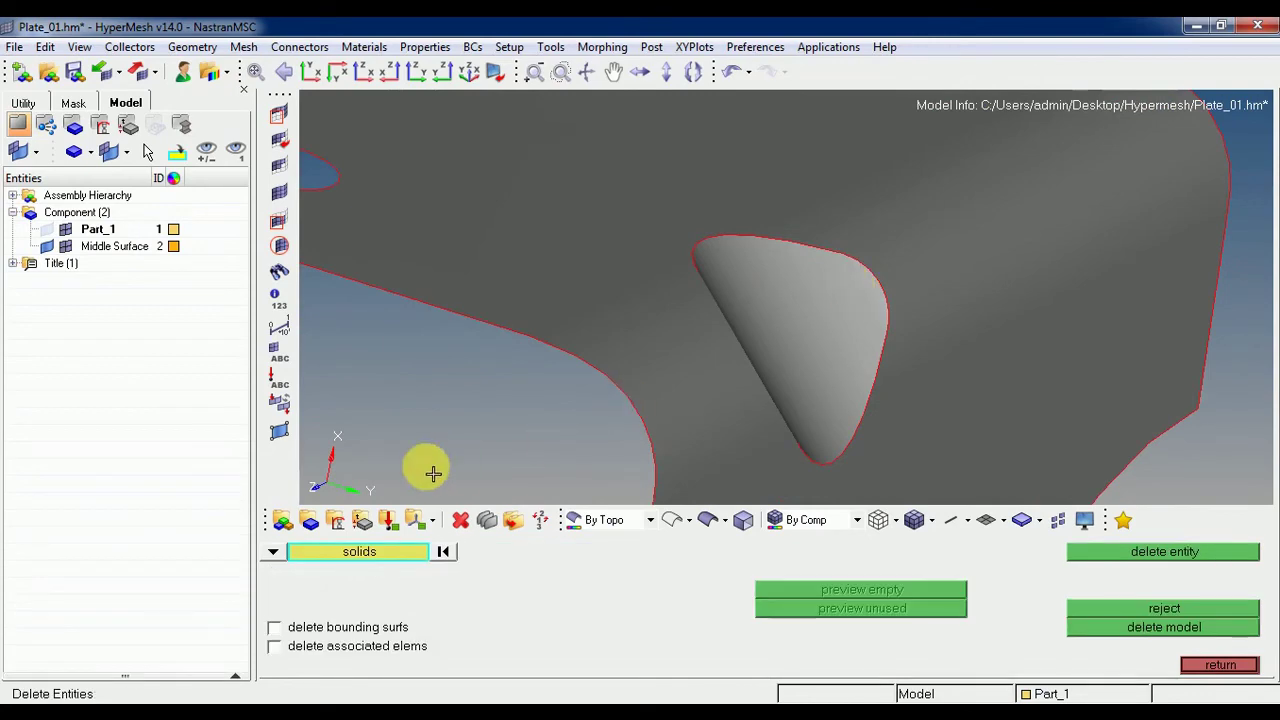
Switch the entity type for deletion to surfaces and delete the leftover bulge surface on one bend of the midsurface.
click(387, 520)
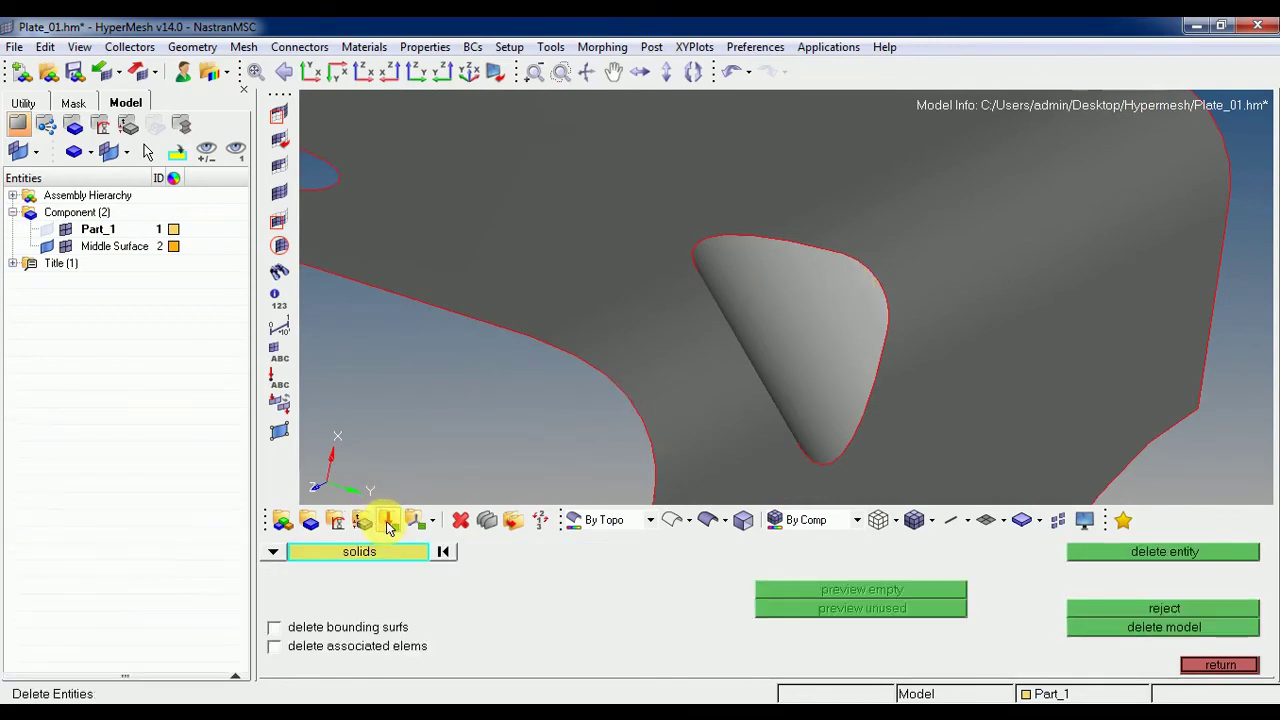
click(283, 555)
click(306, 597)
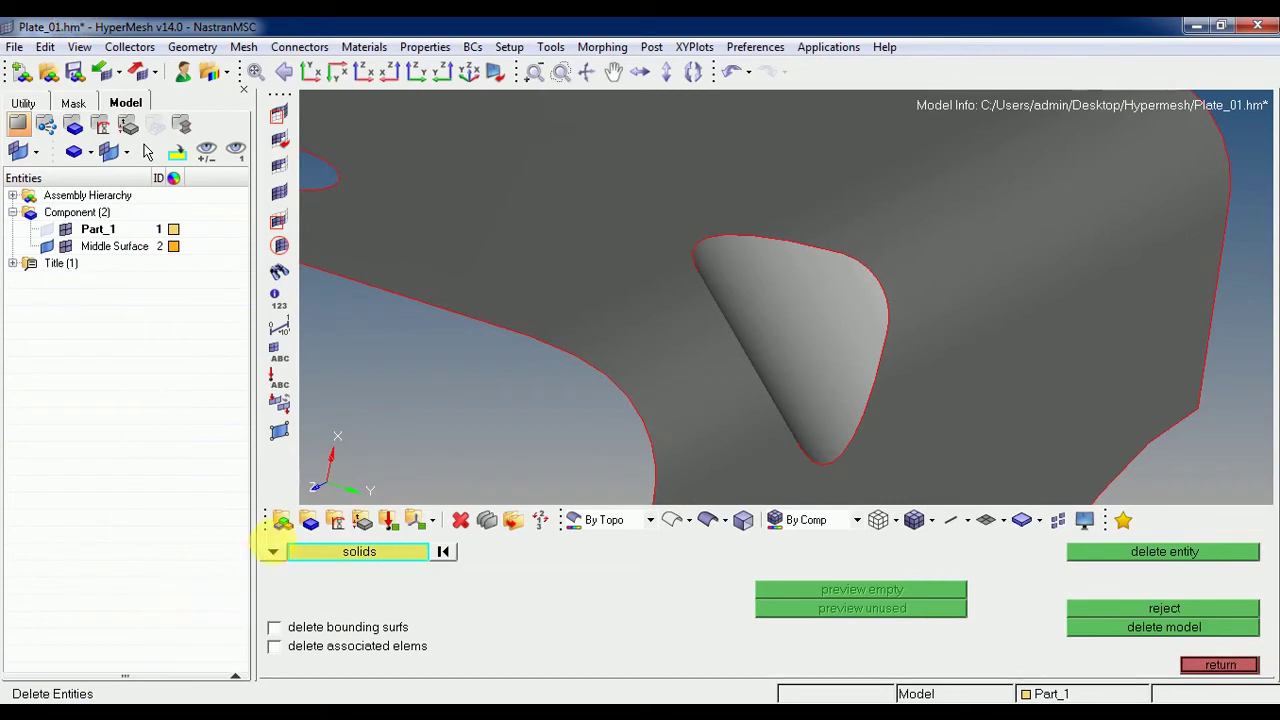
click(273, 551)
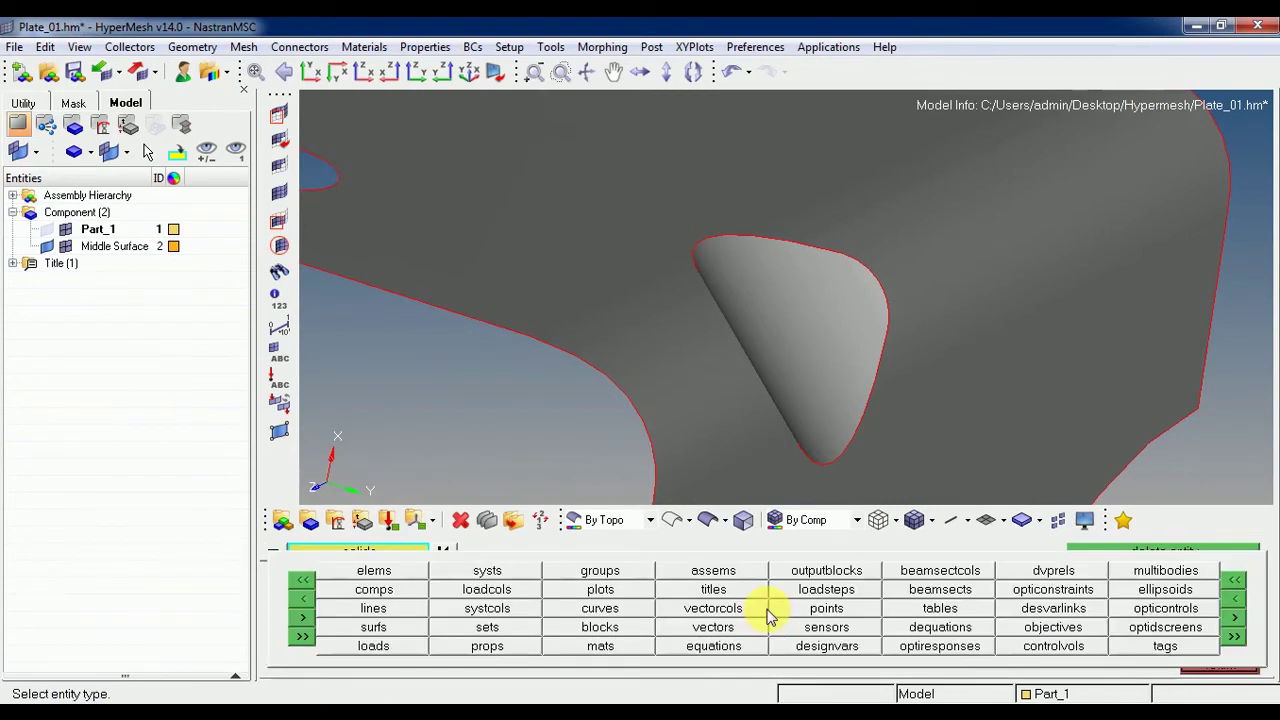
click(376, 628)
click(795, 320)
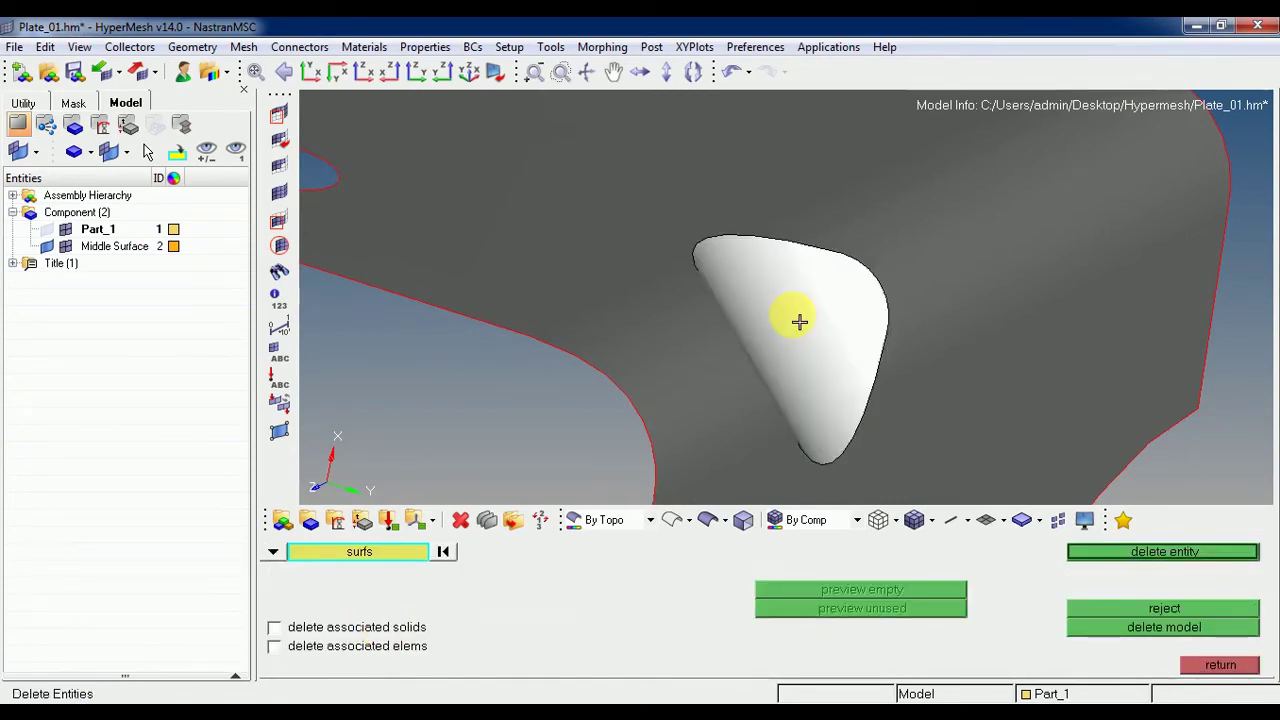
click(1197, 556)
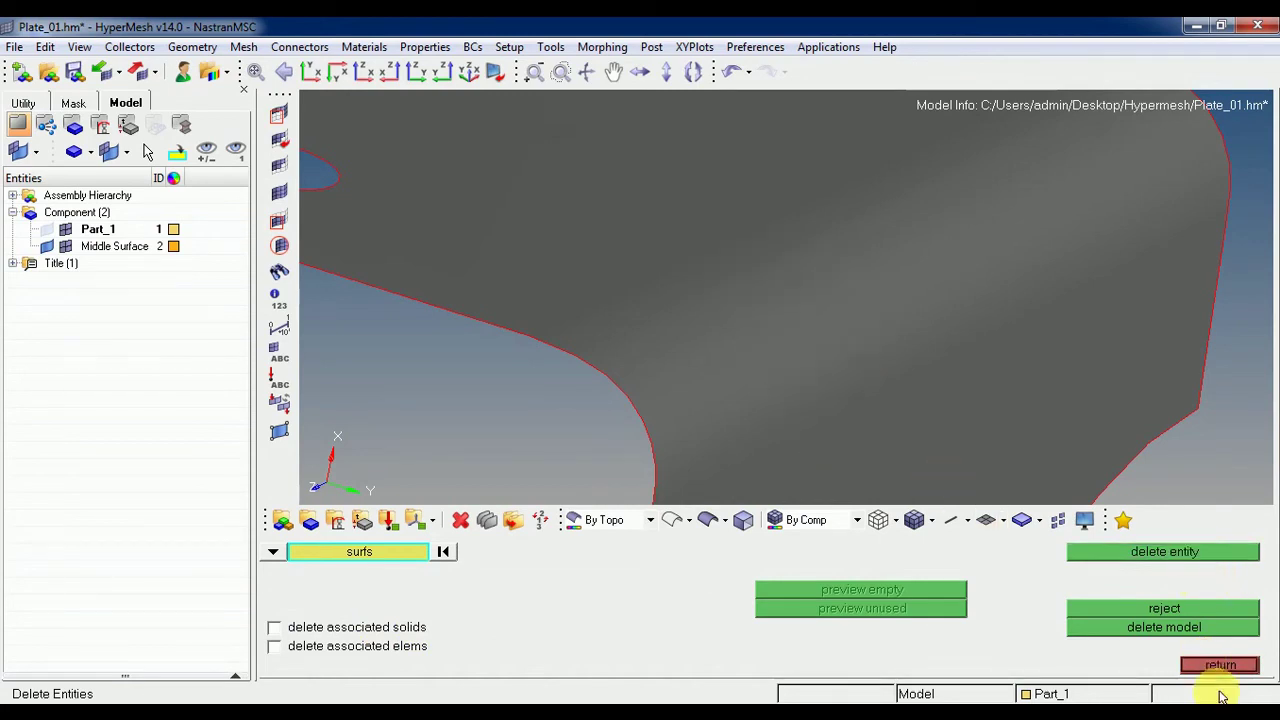
Delete the remaining bulge surface on the opposite bend of the midsurface and leave the Delete tool.
ctrl+scroll(866, 311, down, 4)
ctrl+right_drag(706, 306, 862, 290)
ctrl+click(859, 288)
ctrl+drag(906, 297, 663, 221)
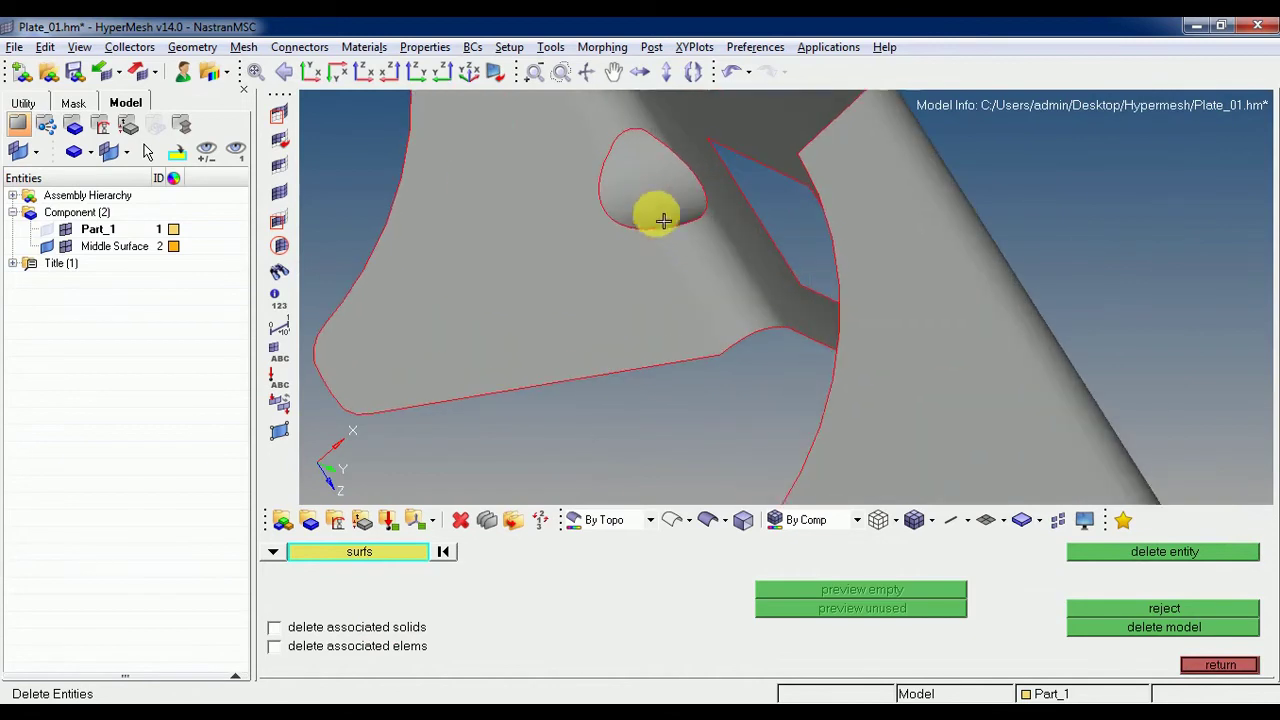
click(651, 197)
click(1165, 552)
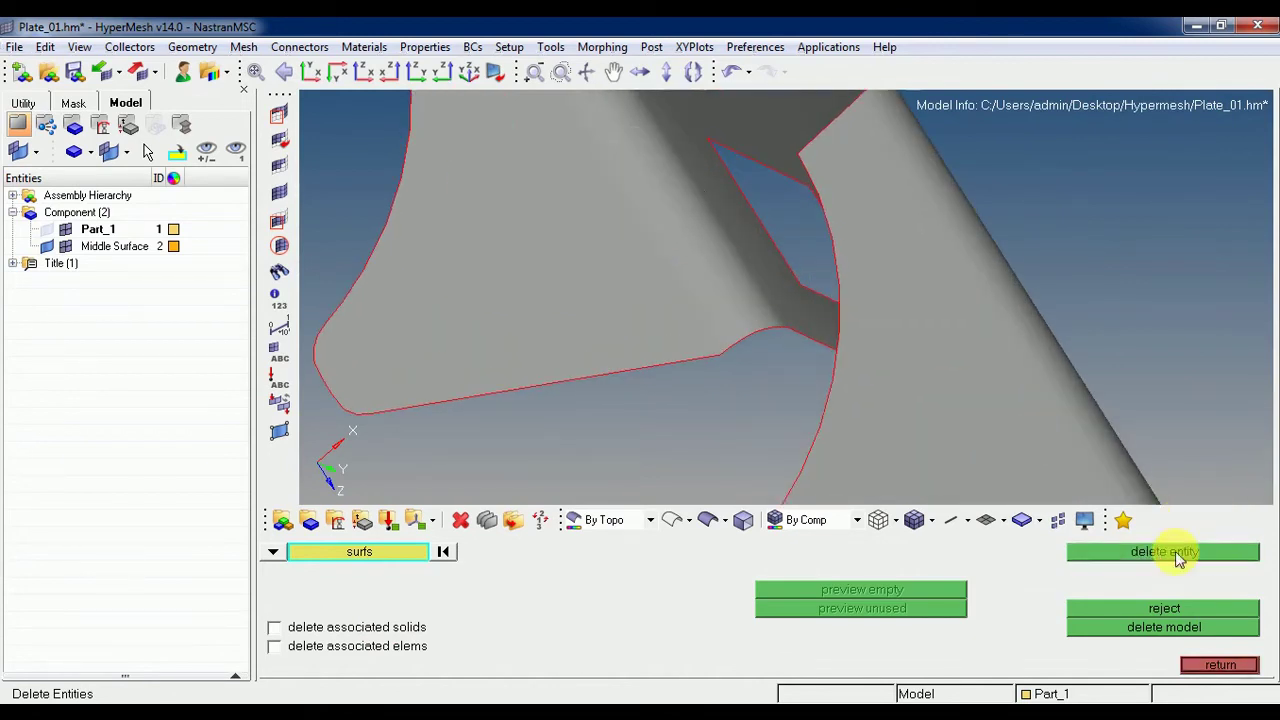
click(1220, 665)
Leave the Midsurface tool and make Middle Surface the current component.
ctrl+drag(918, 262, 840, 345)
ctrl+drag(791, 190, 787, 302)
key(Escape)
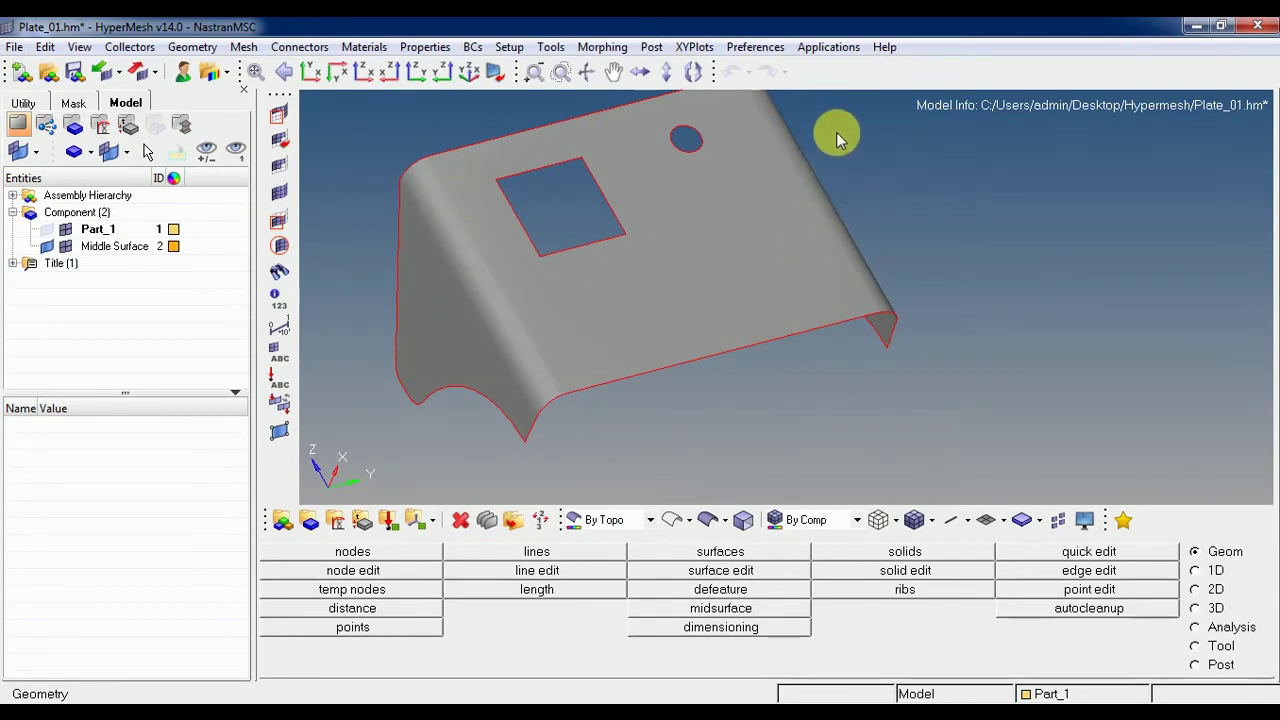
ctrl+drag(450, 415, 612, 335)
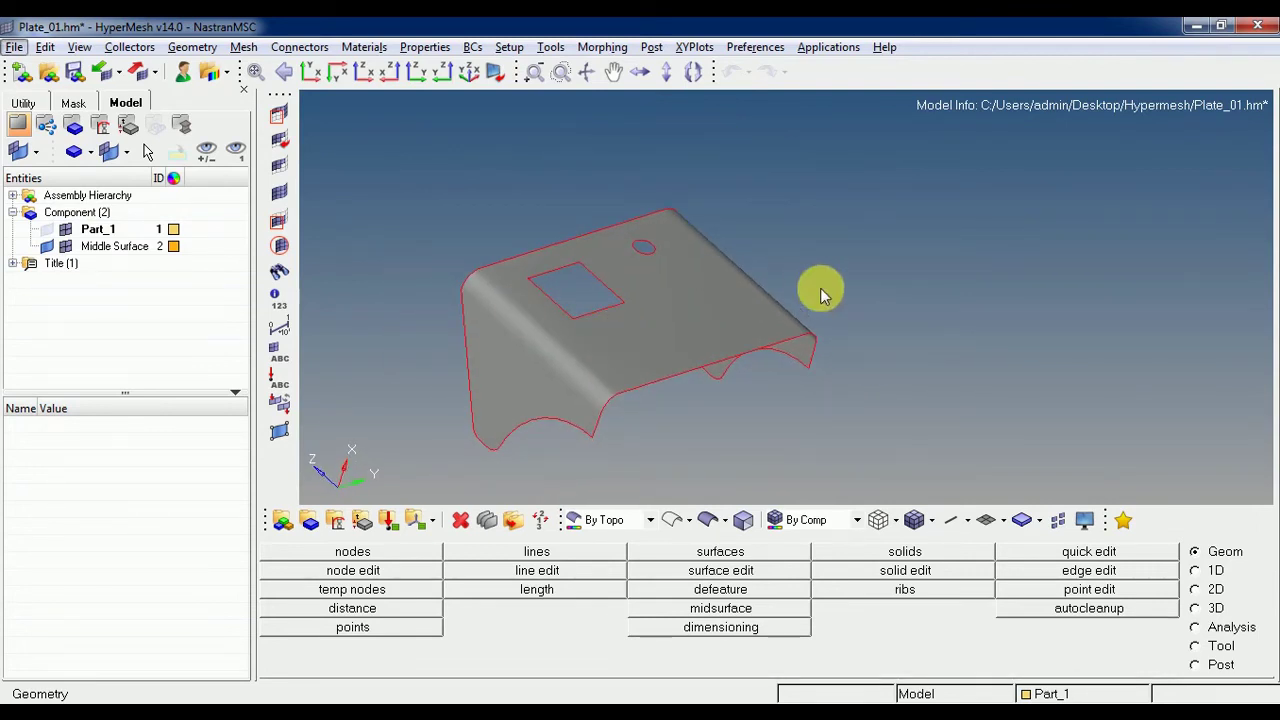
click(114, 246)
right_click(130, 256)
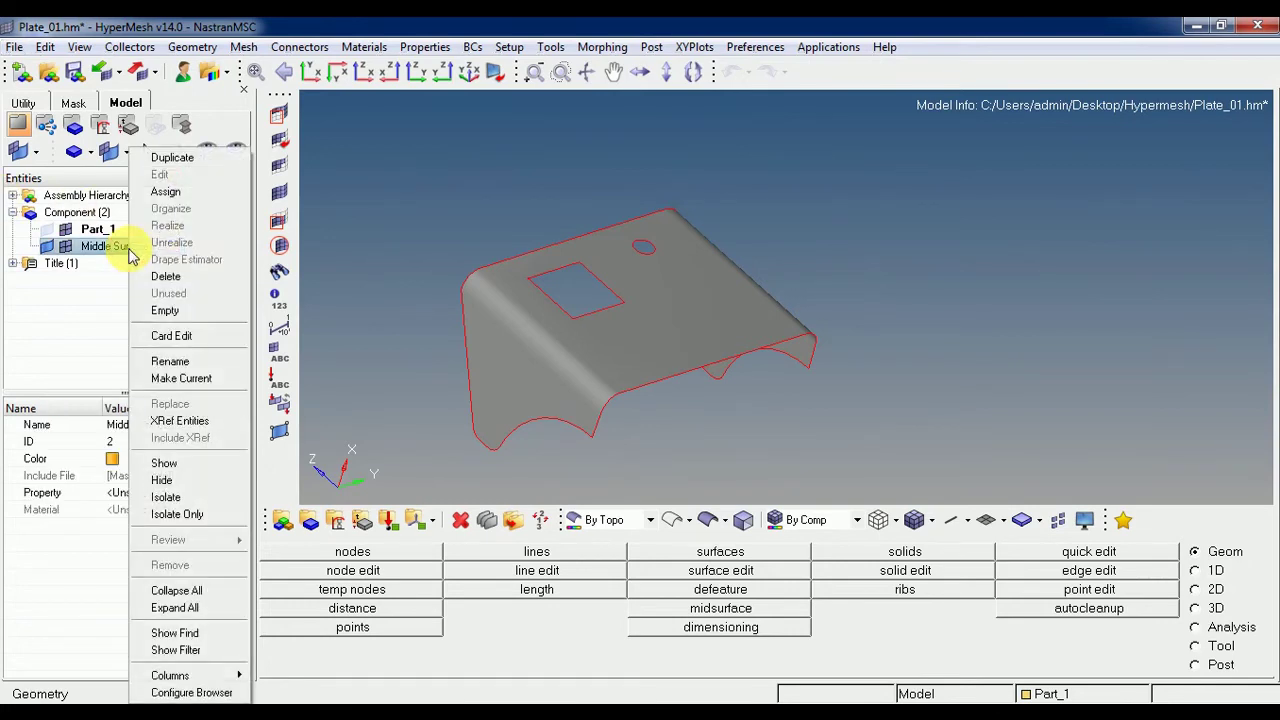
click(172, 380)
ctrl+drag(604, 352, 586, 321)
ctrl+scroll(541, 361, down, 3)
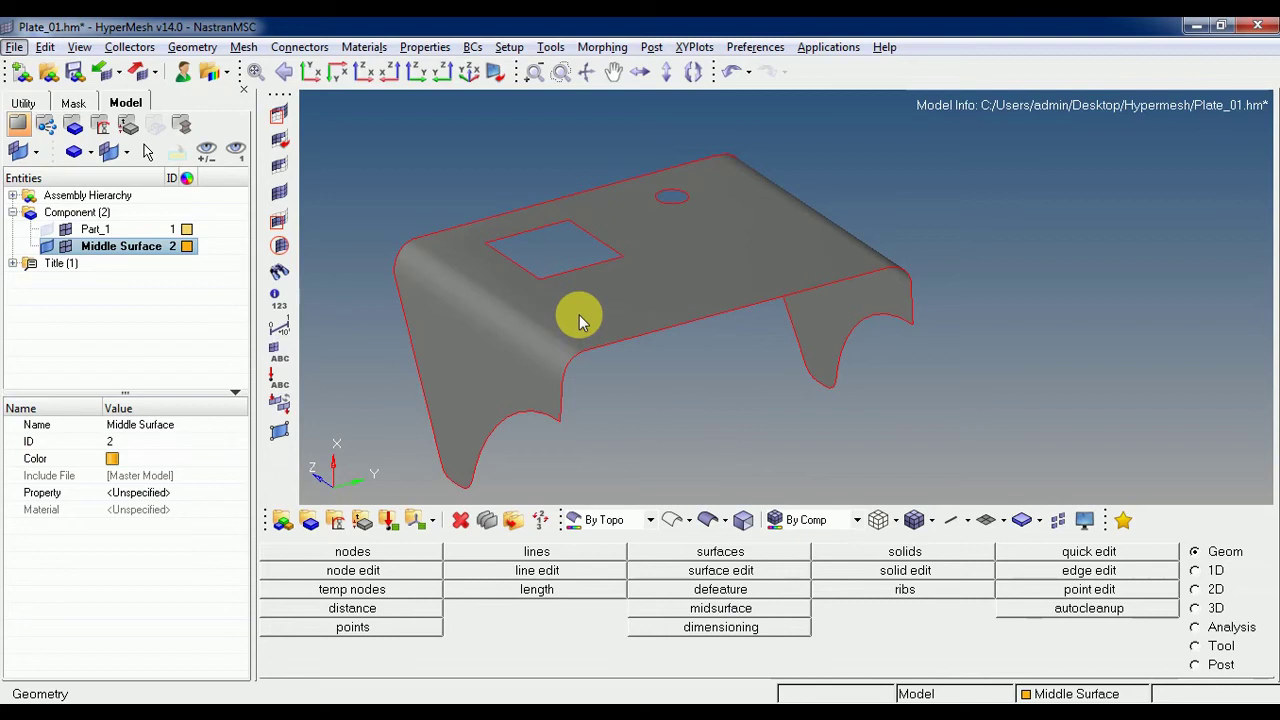
ctrl+scroll(579, 314, up, 3)
mouse_move(593, 290)
ctrl+mouse_down()
mouse_move(714, 320)
mouse_move(685, 314)
ctrl+mouse_up()
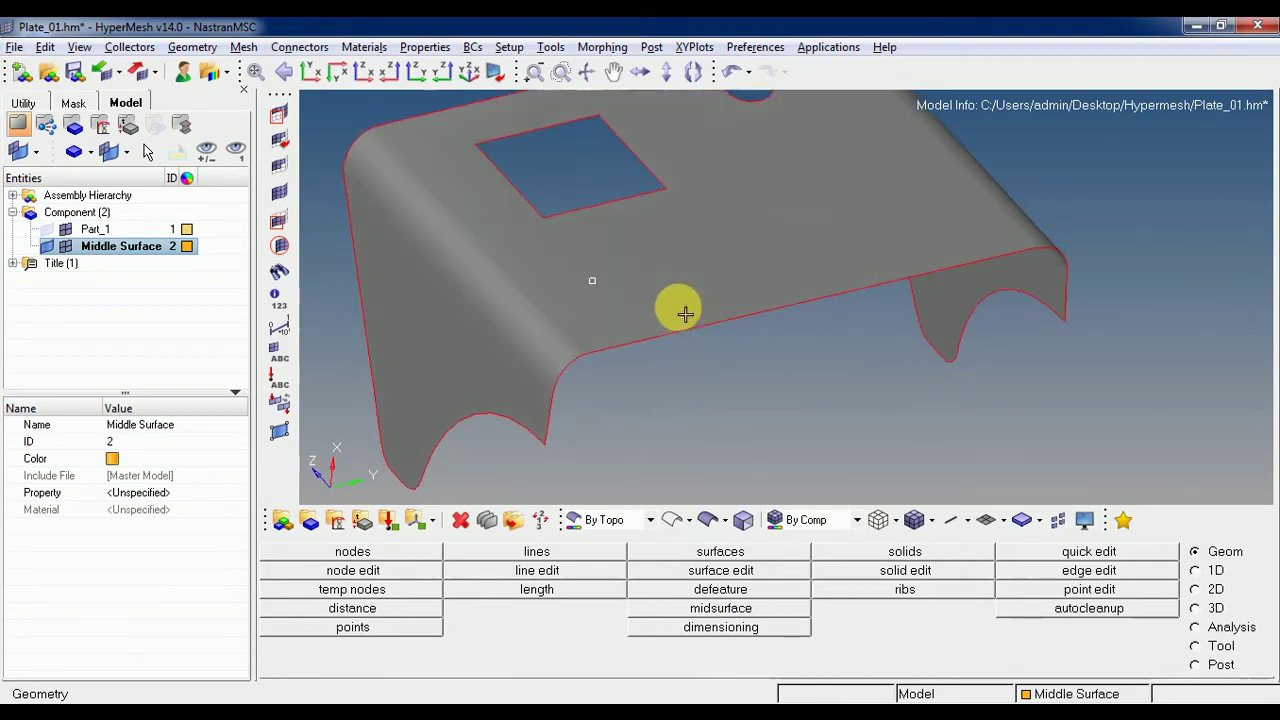
ctrl+scroll(683, 324, down, 3)
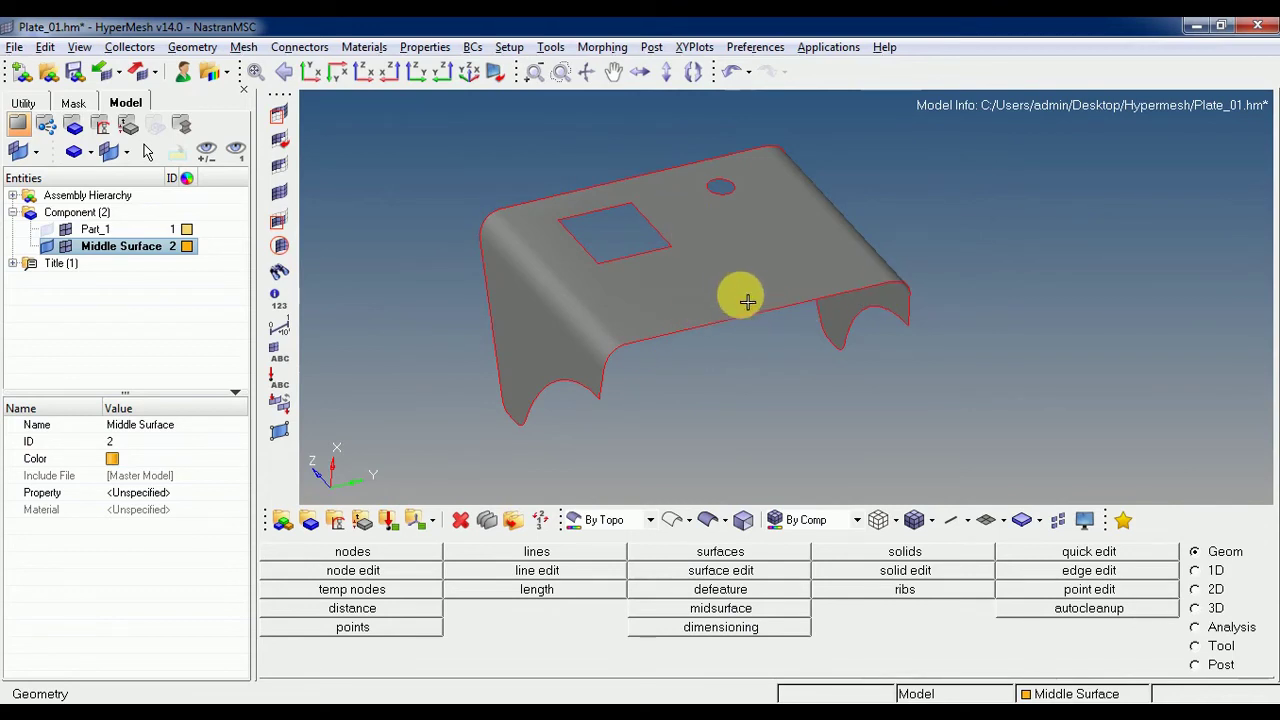
ctrl+scroll(667, 340, up, 2)
ctrl+click(661, 322)
ctrl+drag(689, 312, 691, 317)
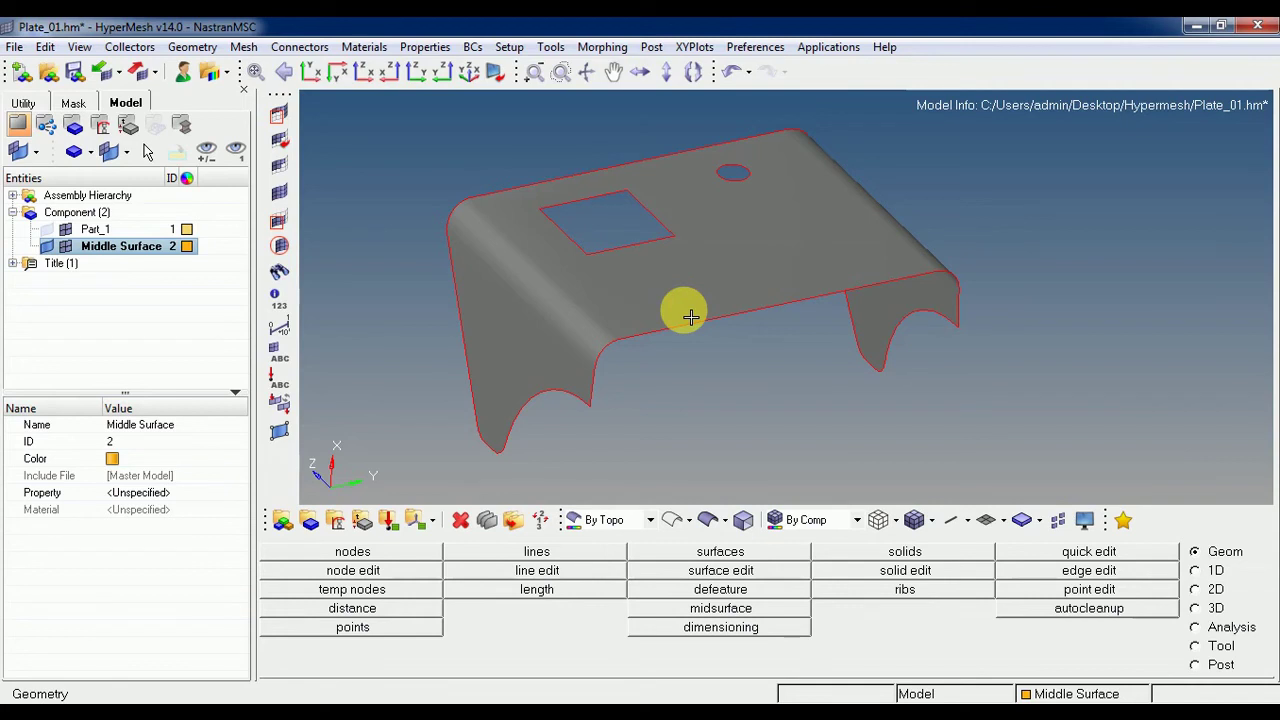
ctrl+drag(700, 298, 720, 314)
mouse_move(610, 317)
ctrl+mouse_down()
mouse_move(723, 300)
mouse_move(649, 311)
mouse_move(789, 255)
mouse_move(591, 306)
mouse_move(668, 314)
mouse_move(617, 309)
mouse_move(622, 326)
mouse_move(594, 151)
mouse_move(596, 317)
ctrl+mouse_up()
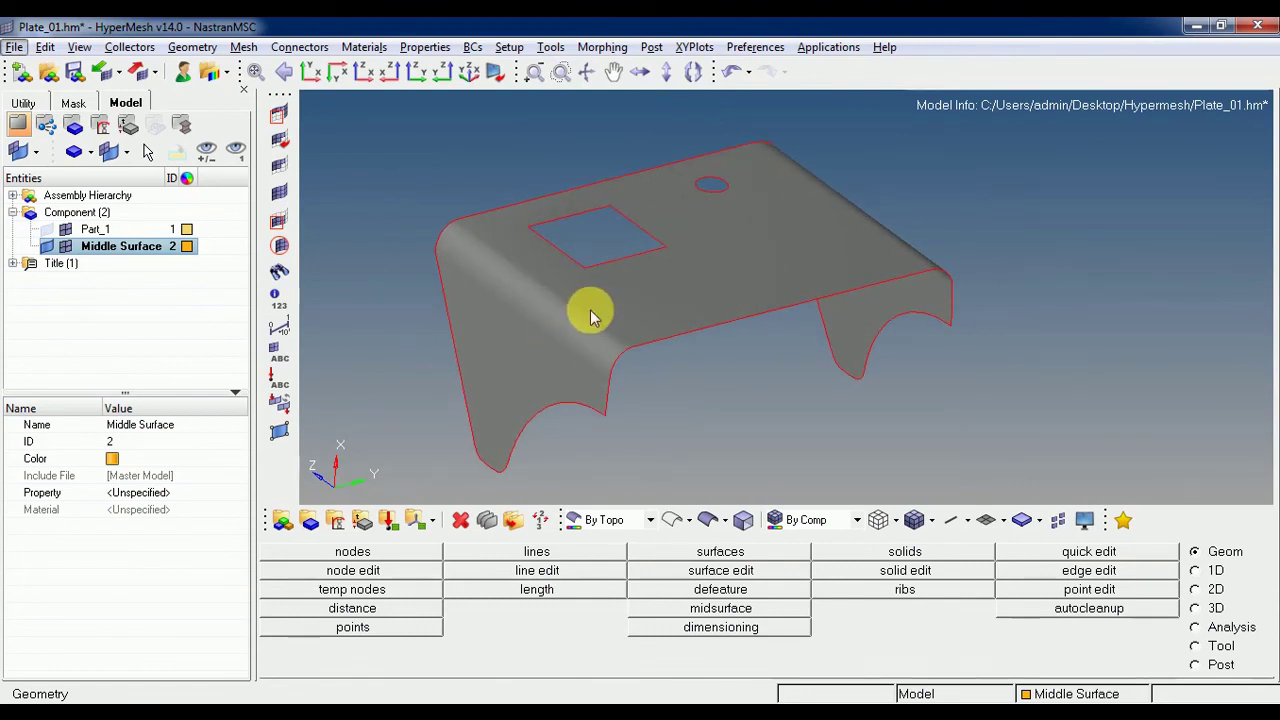
Save the model under its existing name, Plate_01.hm.
click(76, 72)
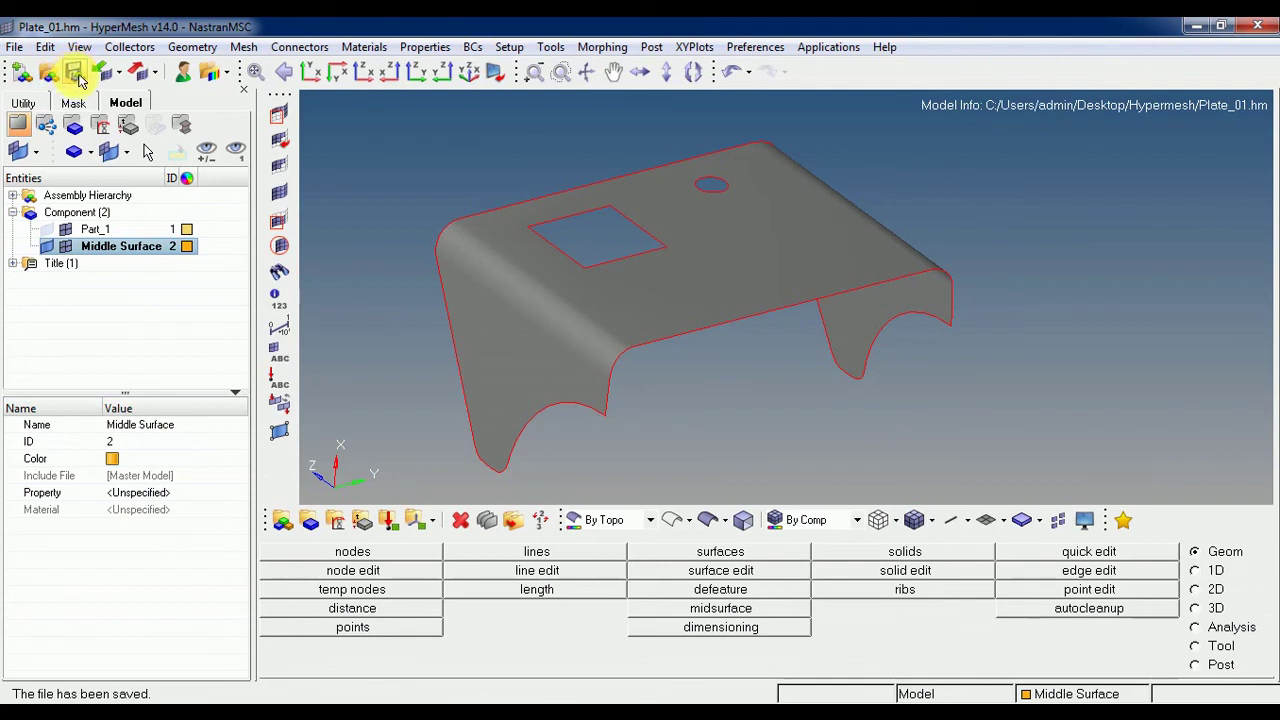
click(14, 47)
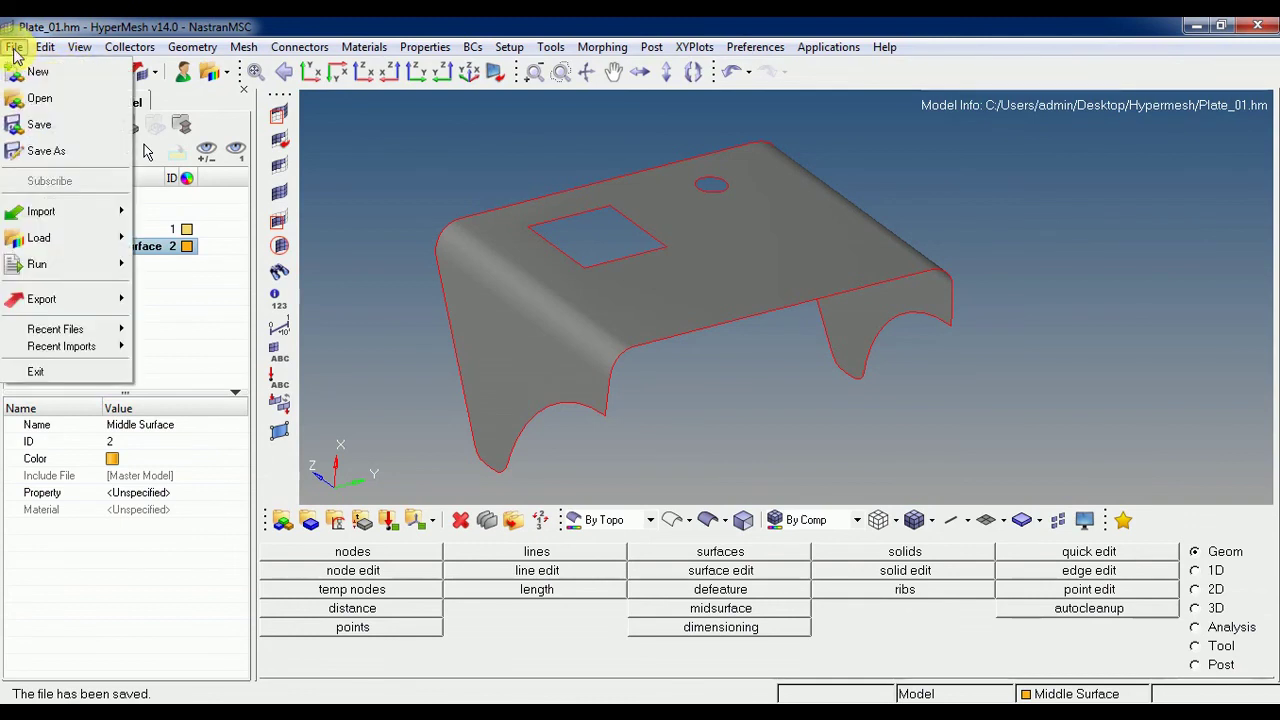
click(47, 128)
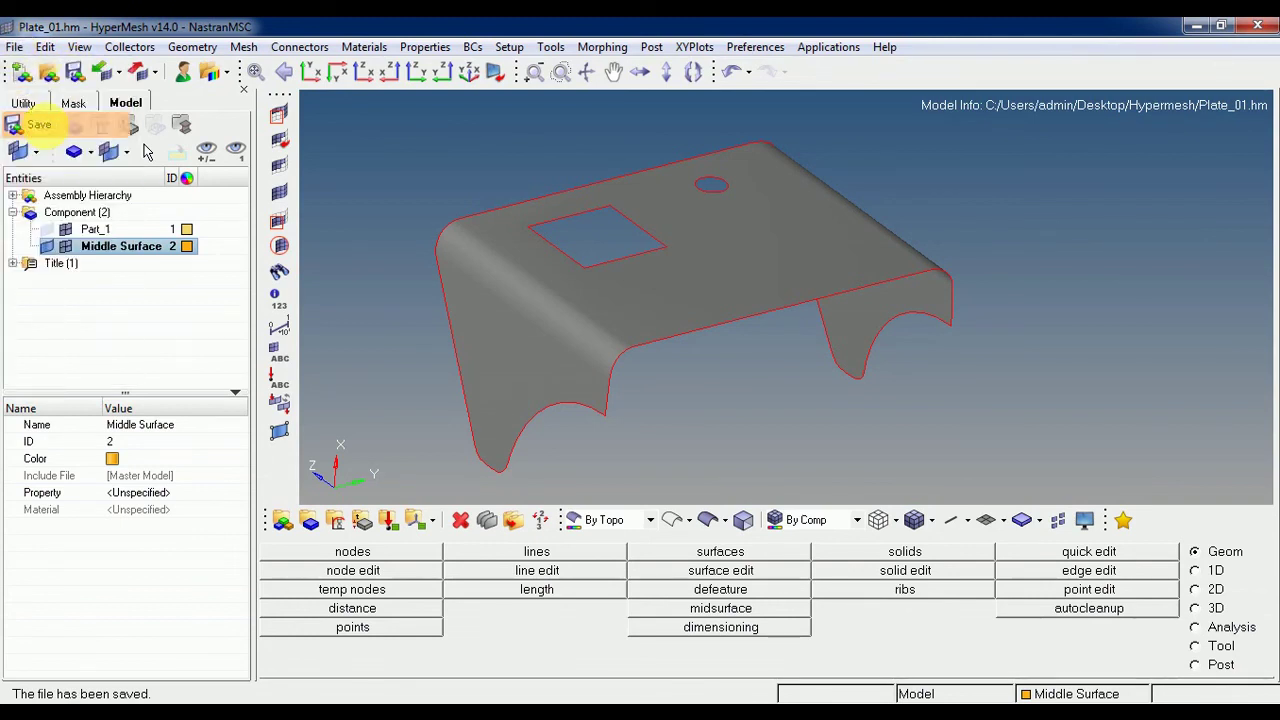
Save a copy of the model as Plate_02.hm in the Hypermesh folder.
click(17, 47)
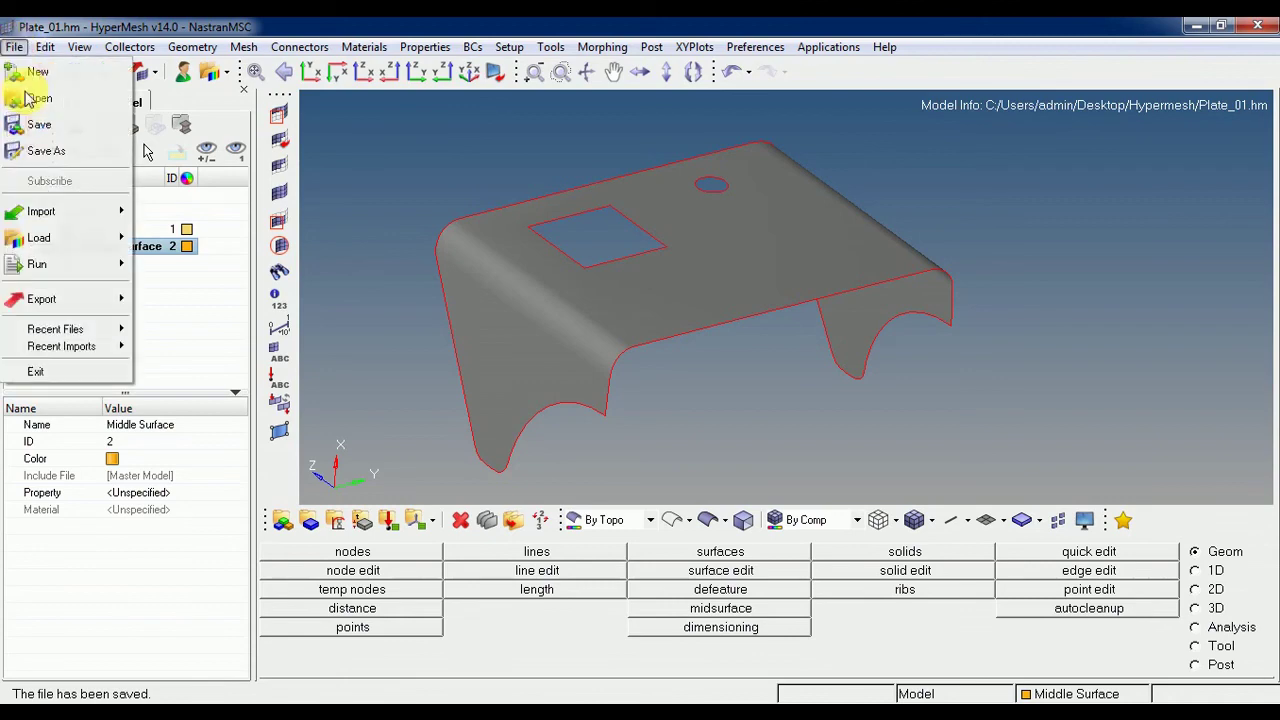
click(40, 149)
click(758, 225)
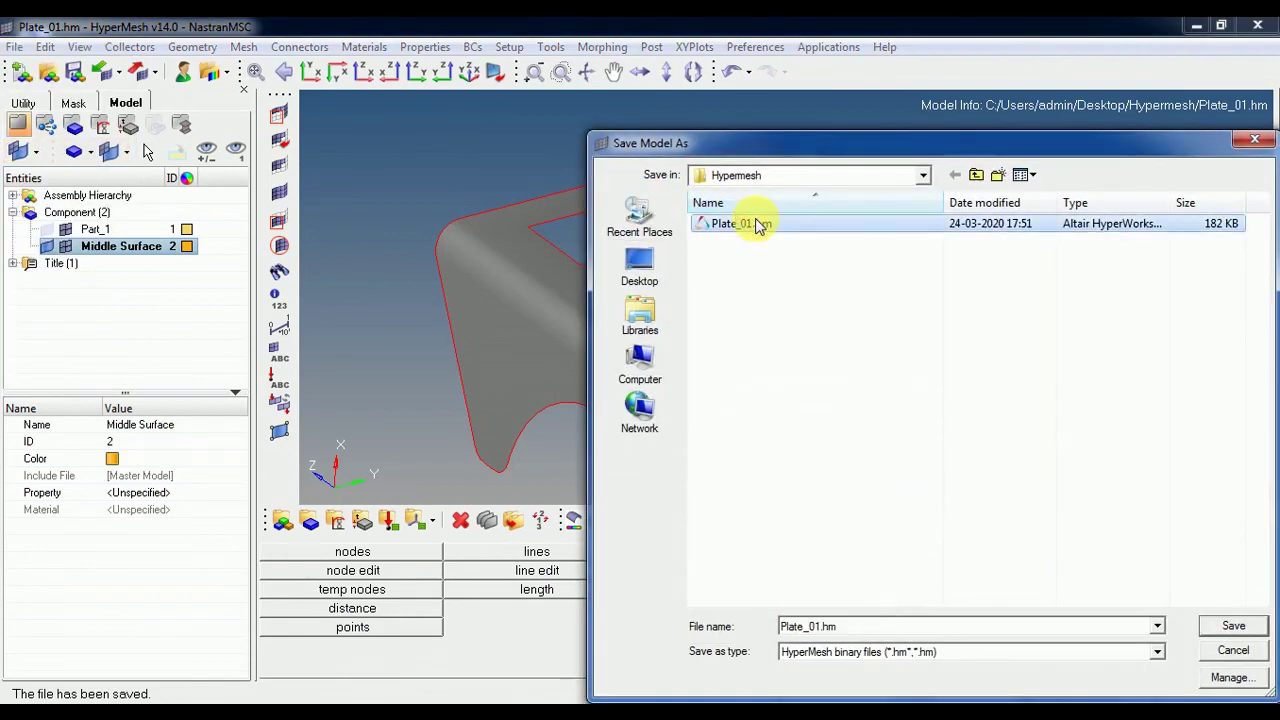
click(852, 627)
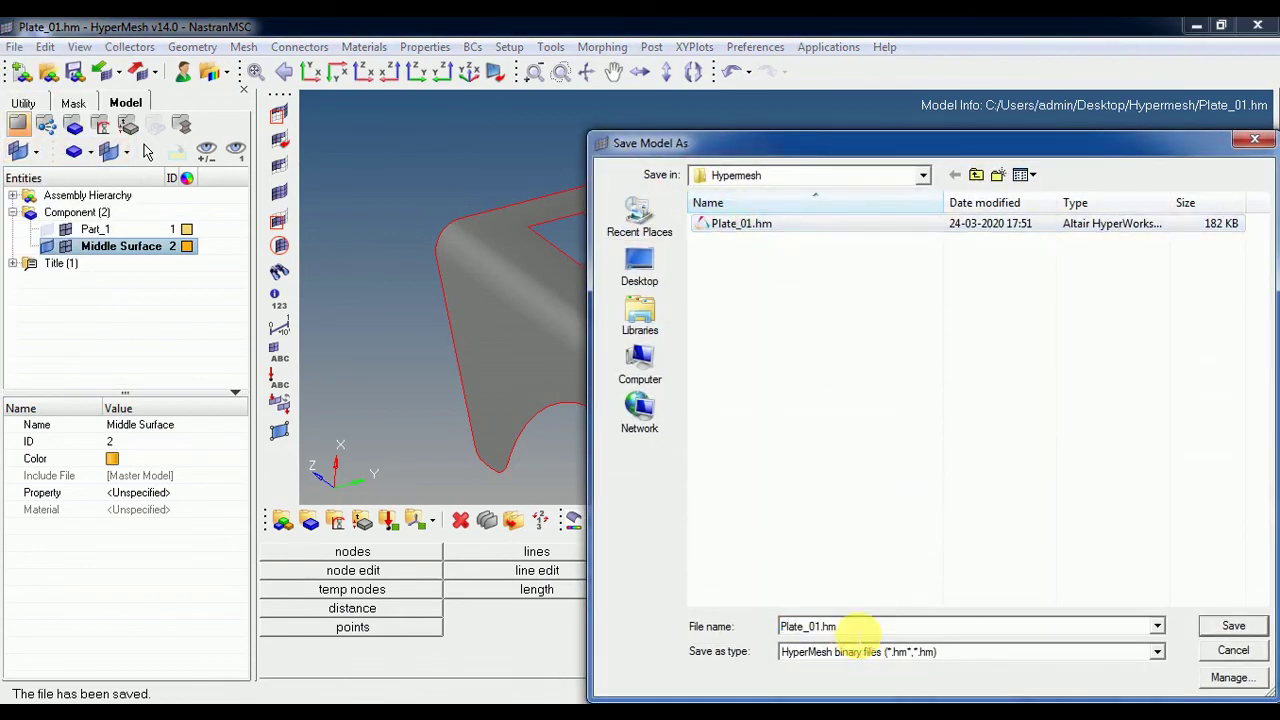
key(BackSpace)
key(BackSpace)
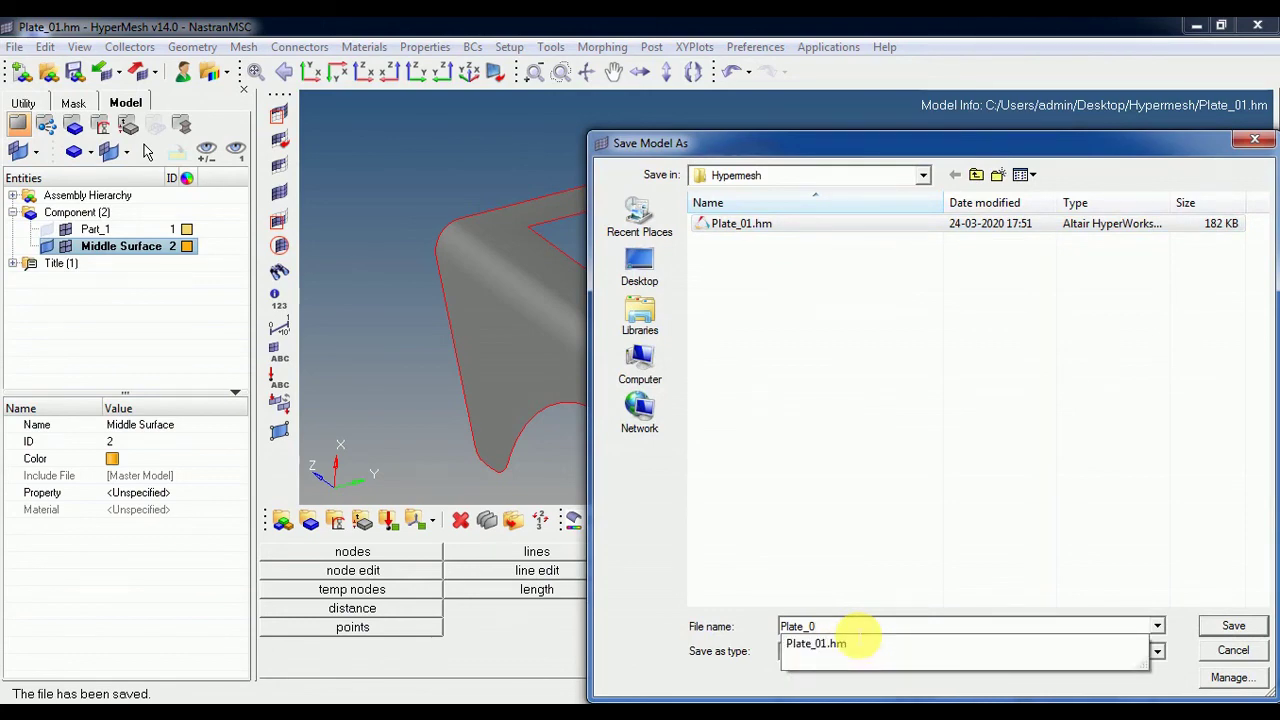
text(2)
key(Return)
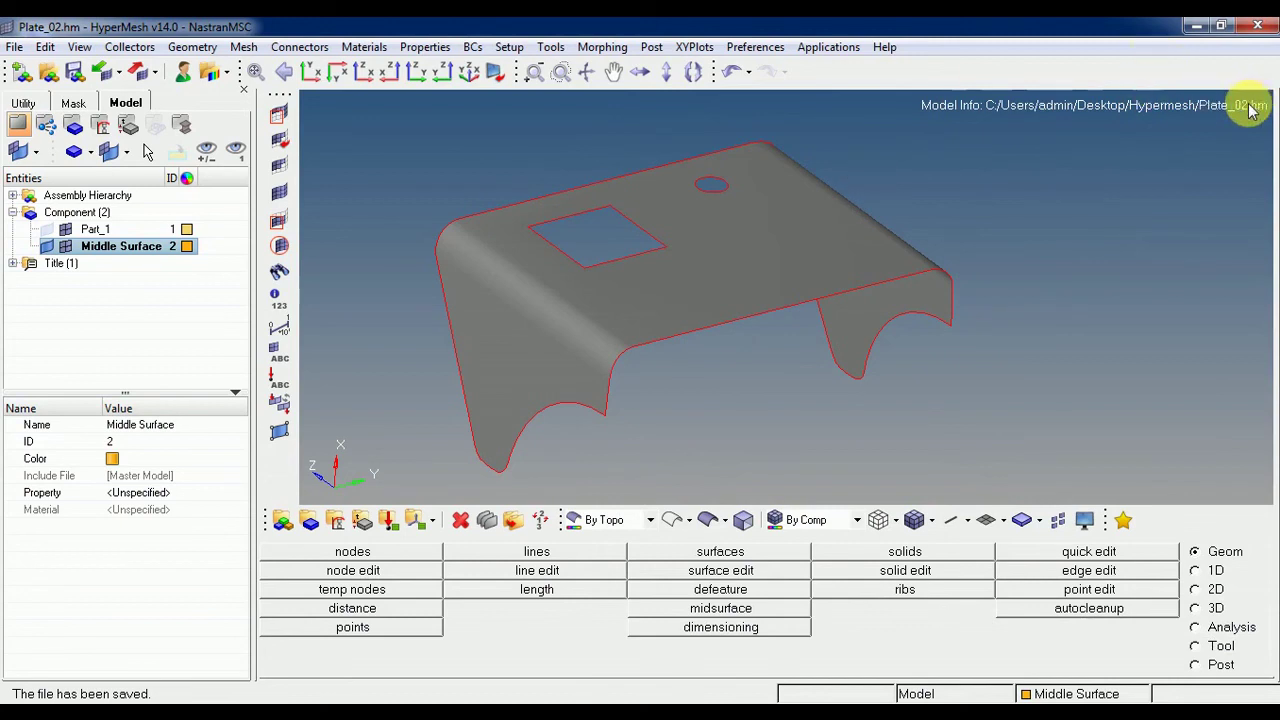
mouse_move(527, 337)
ctrl+mouse_down()
mouse_move(553, 314)
mouse_move(545, 335)
mouse_move(757, 291)
mouse_move(966, 277)
mouse_move(748, 304)
mouse_move(640, 295)
ctrl+mouse_up()
ctrl+click(546, 316)
ctrl+right_drag(643, 307, 634, 293)
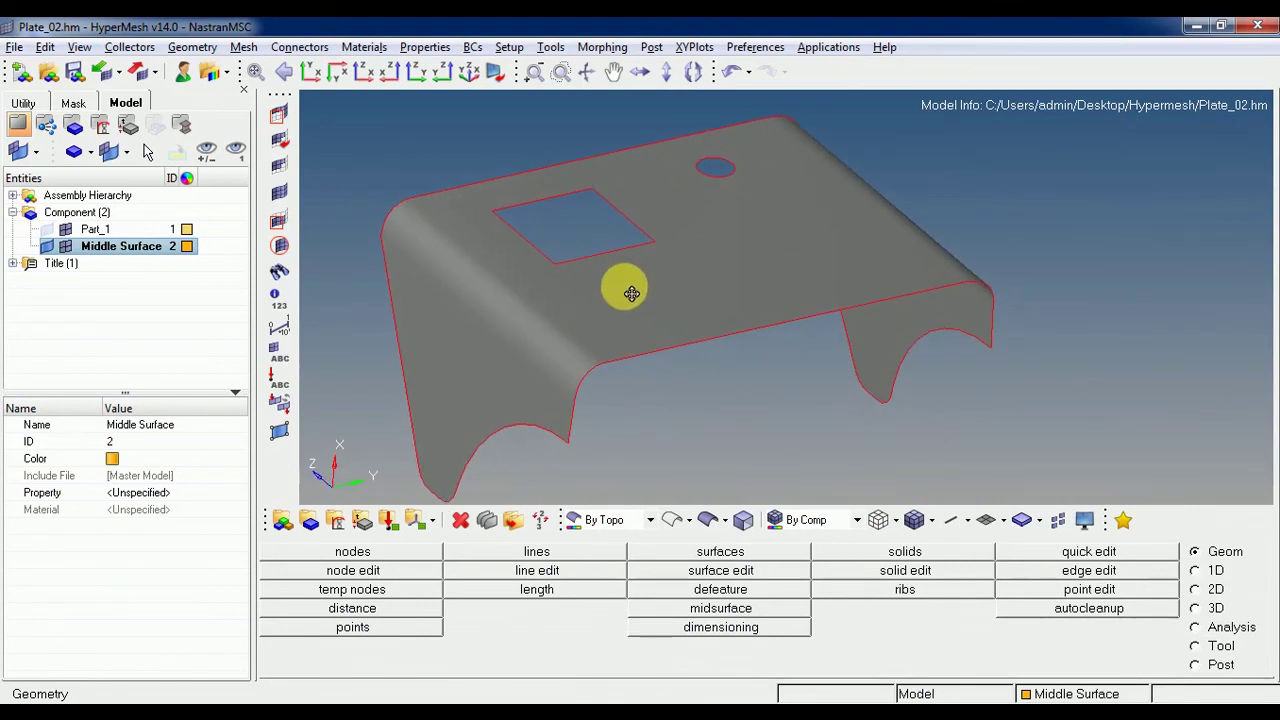